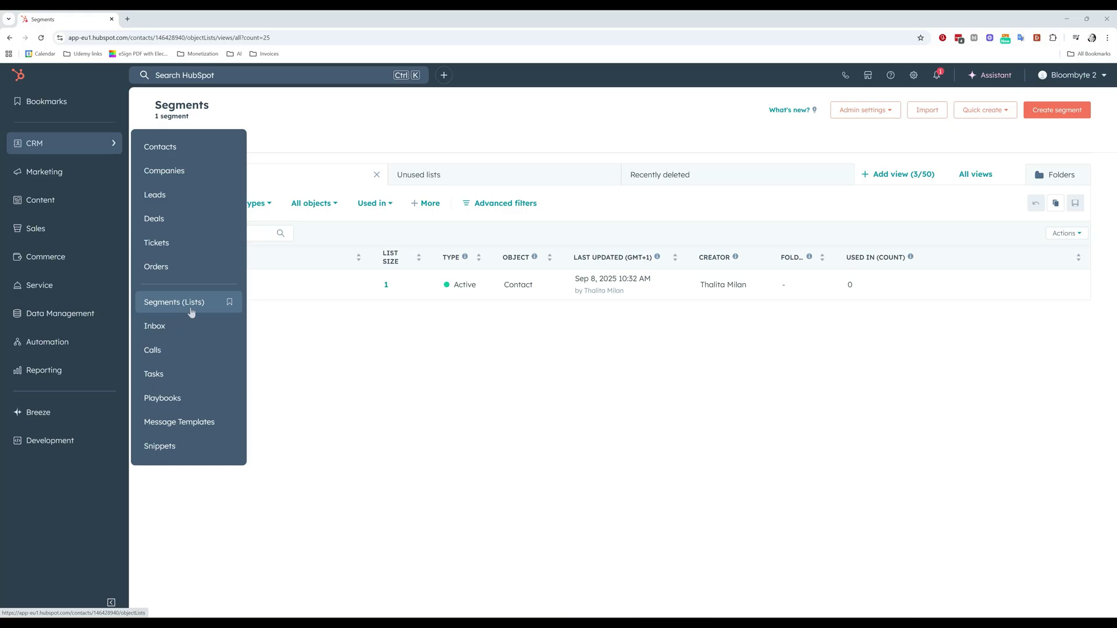
Open the Founders segment to view its 'Job title is equal to any of Founder' filter and one contact
left_click(191, 312)
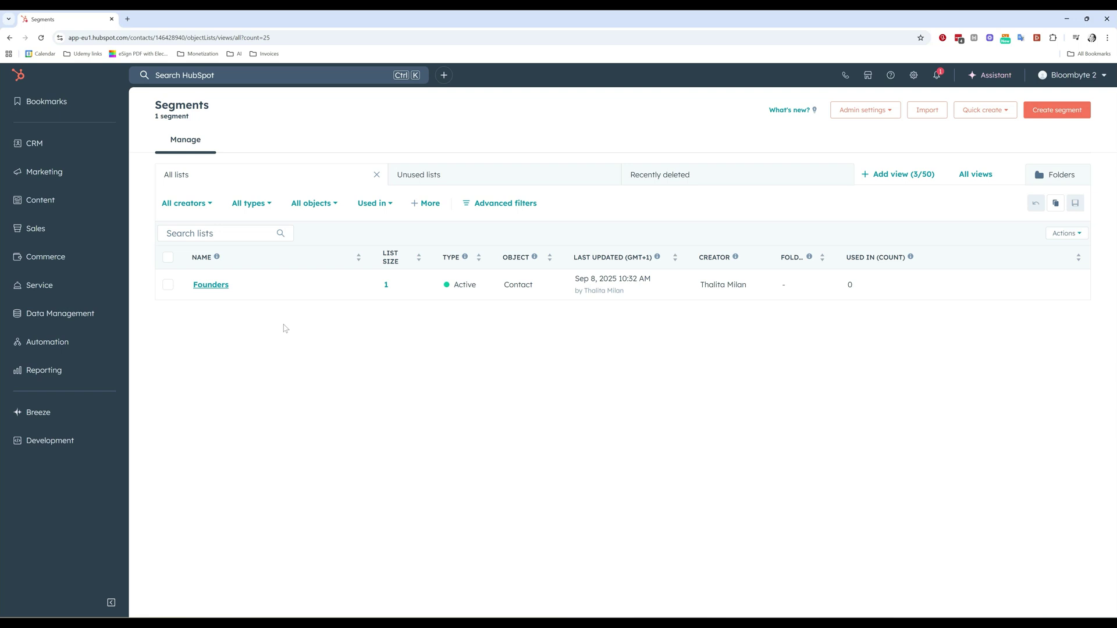
mouse_move(85, 147)
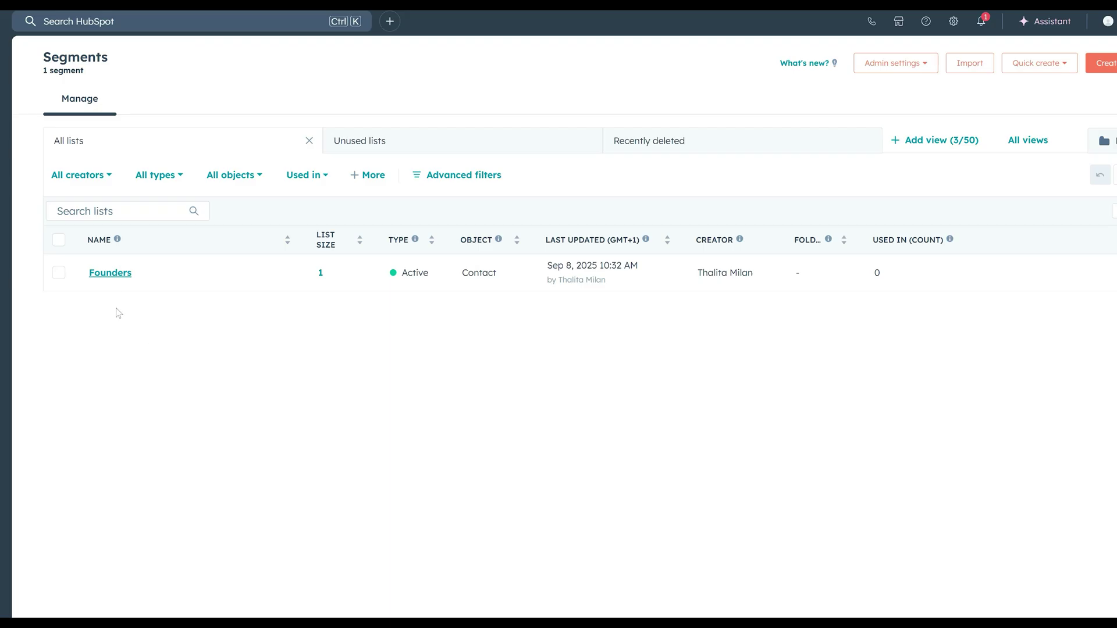
left_click(109, 273)
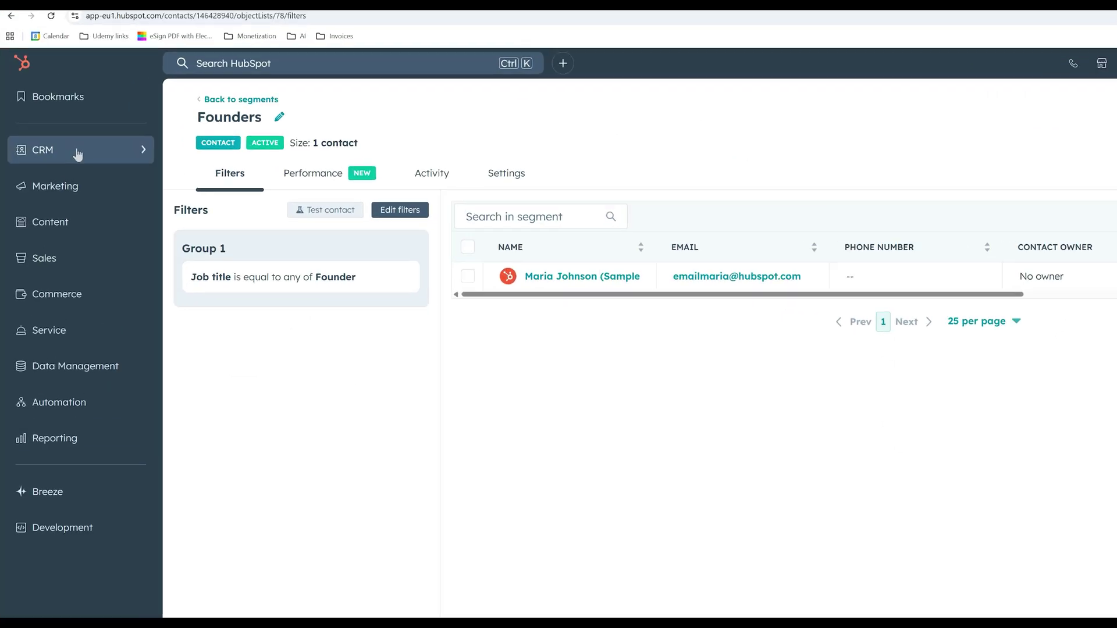
left_click(78, 153)
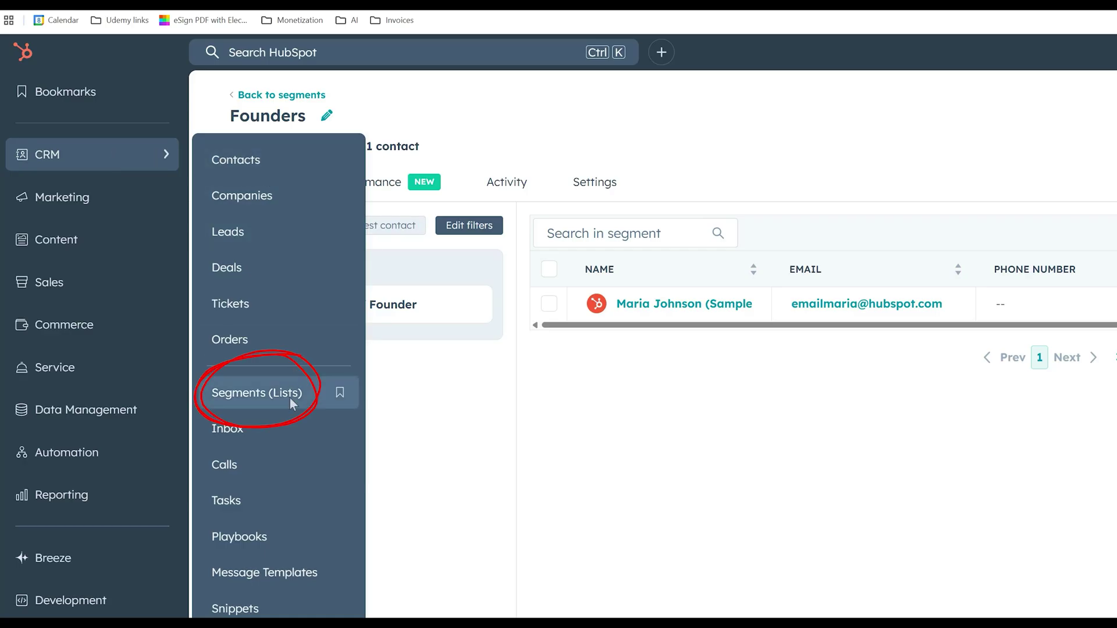
Go back to the Segments list and start creating a new segment
left_click(268, 406)
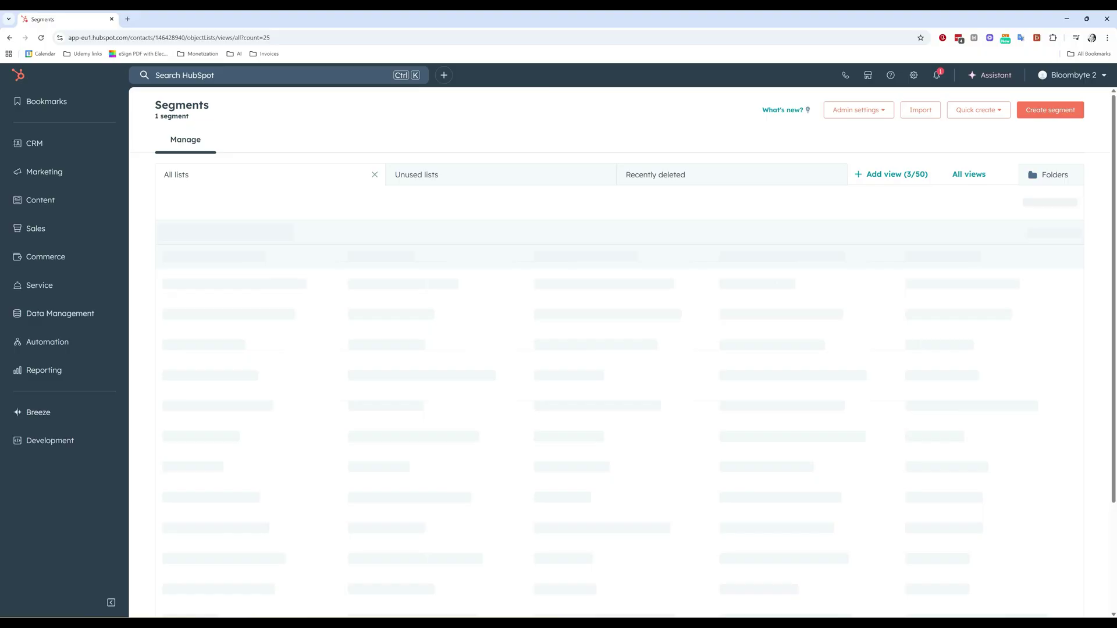
left_click(1075, 111)
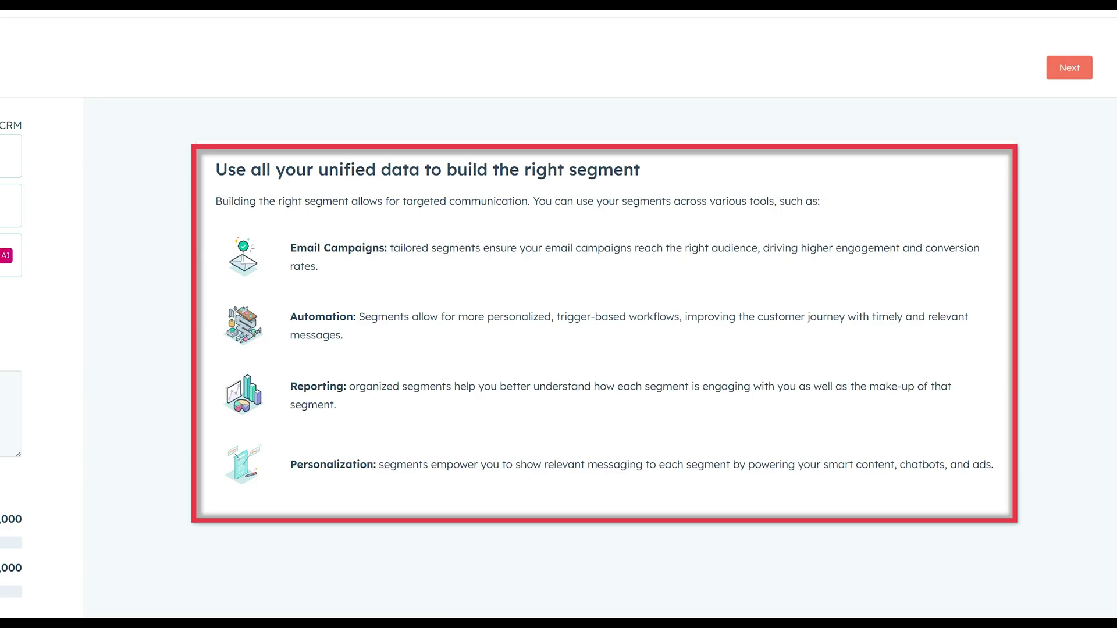
Continue into the contact segment builder and browse the Add filter categories
left_click(1068, 72)
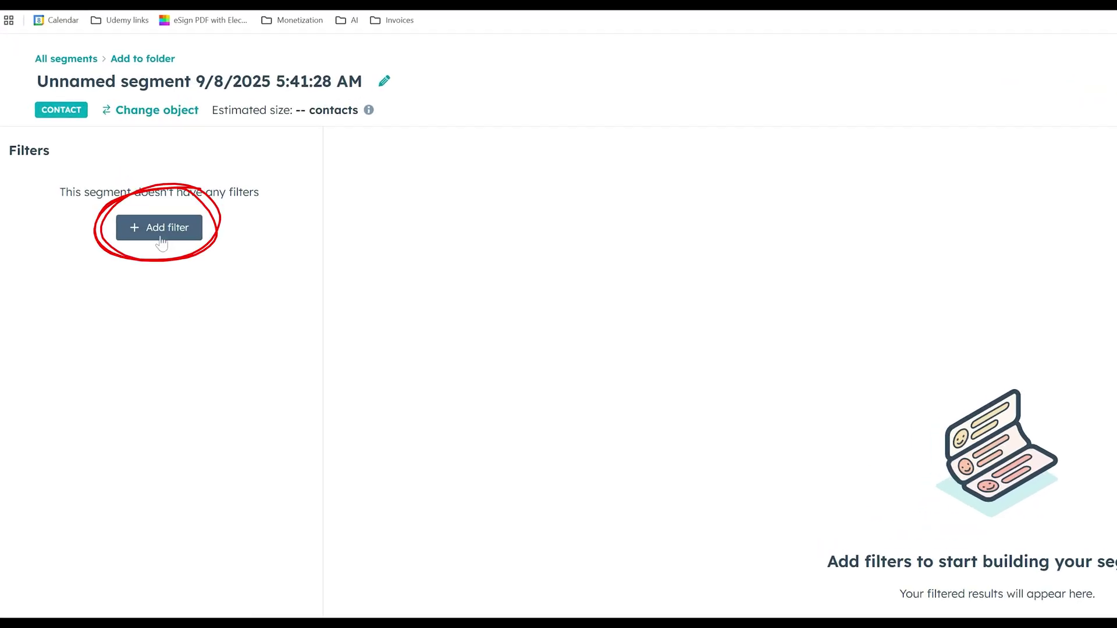
left_click(162, 241)
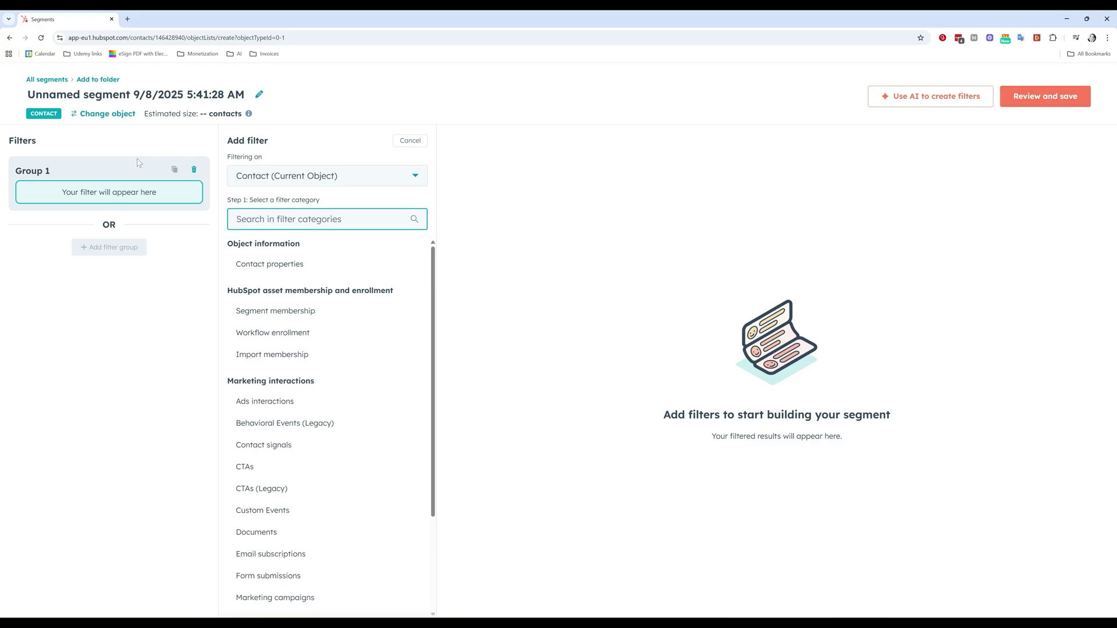
scroll(336, 257, "down", 2)
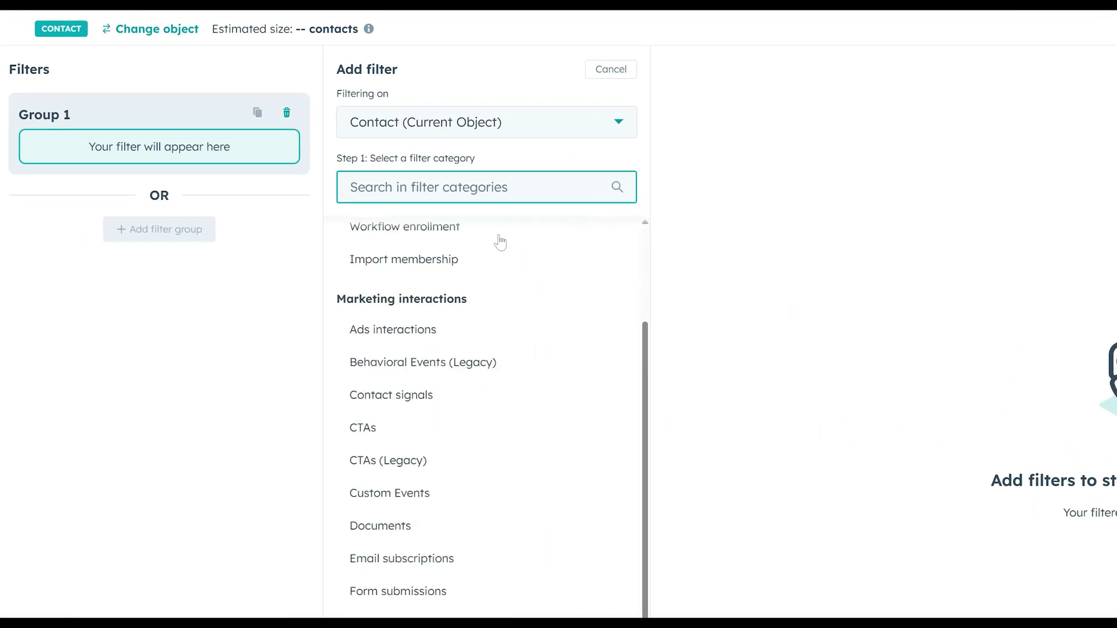
scroll(529, 419, "down", 1)
scroll(529, 417, "up", 3)
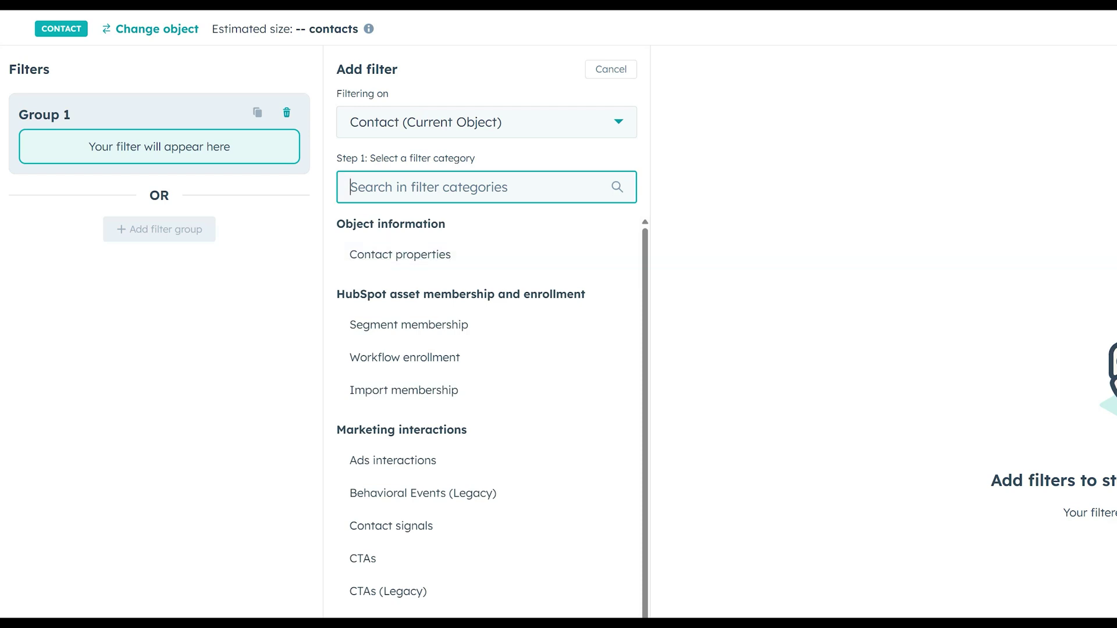
scroll(504, 285, "down", 2)
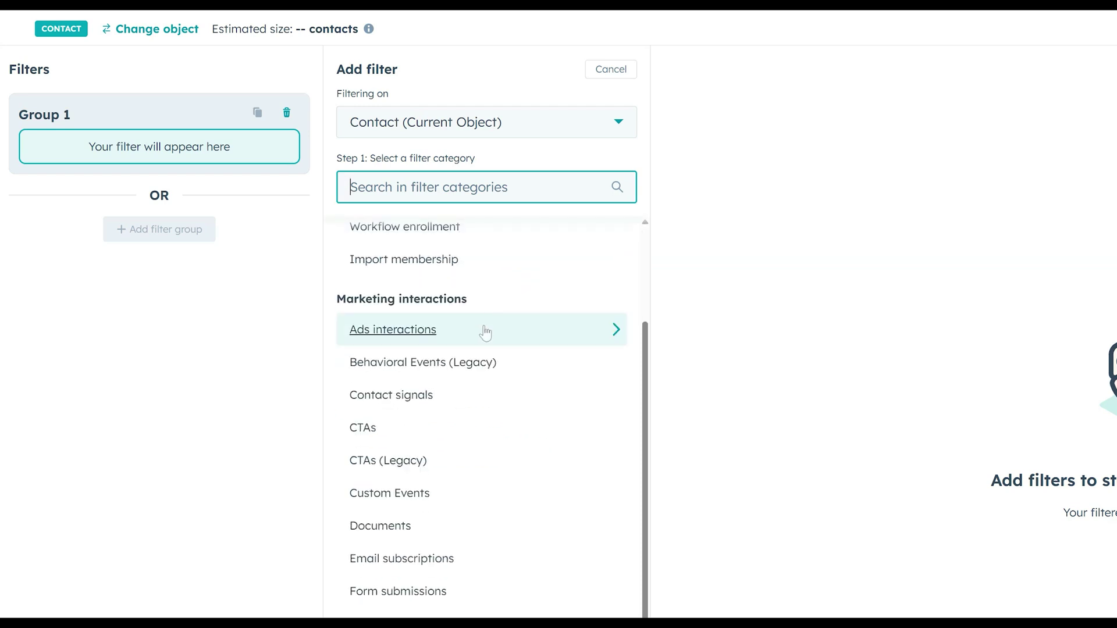
scroll(485, 333, "down", 1)
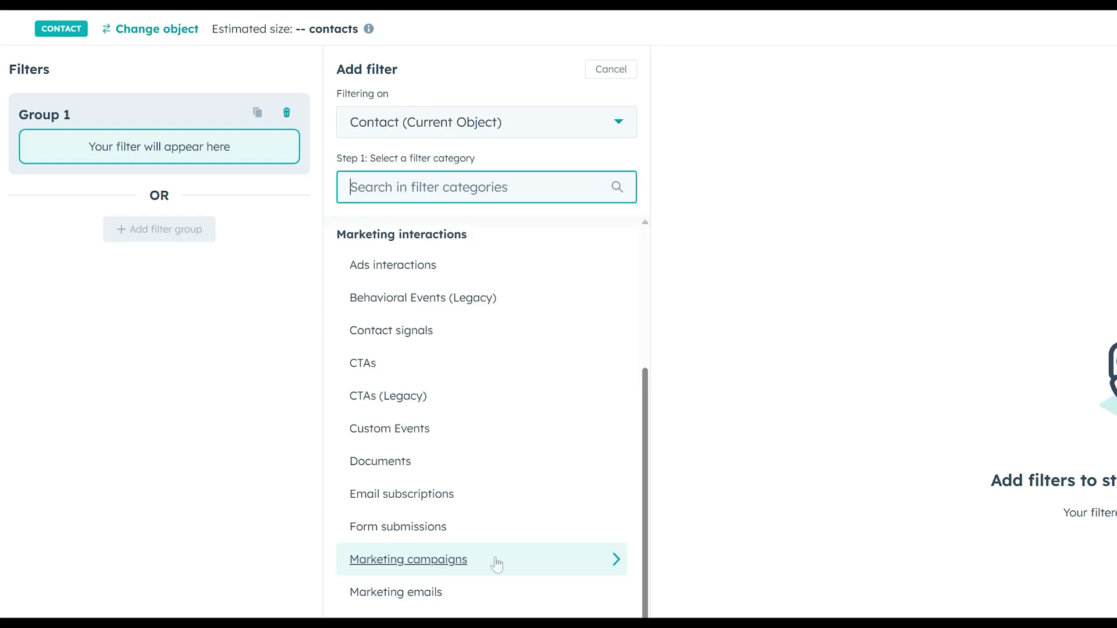
scroll(565, 559, "up", 3)
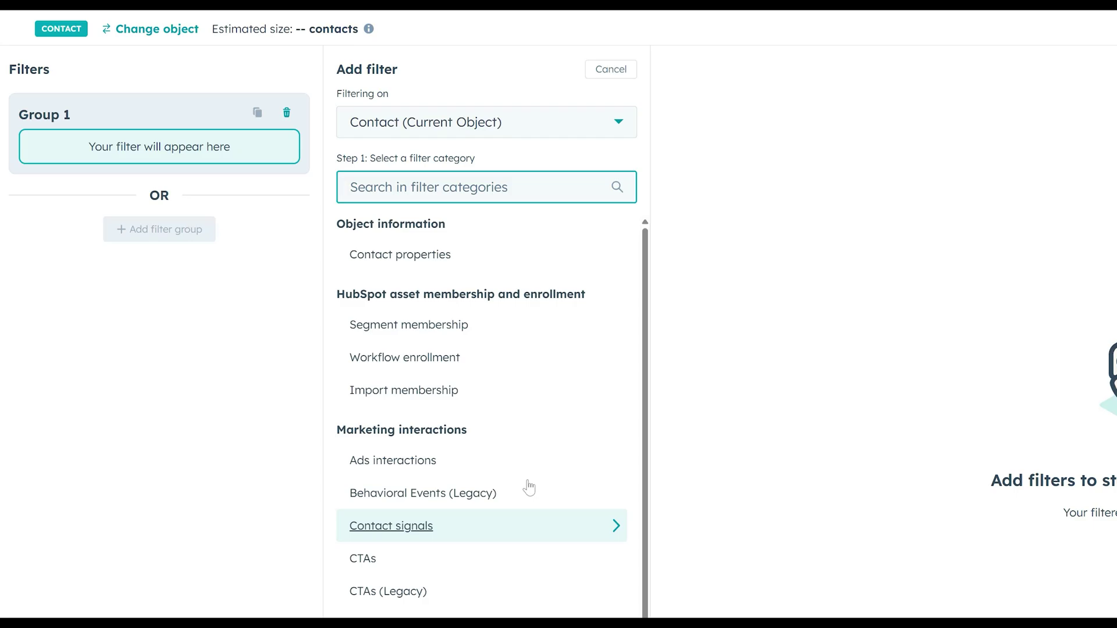
Add a Job title contact-property filter and review its operators, keeping 'is equal to any of'
left_click(456, 258)
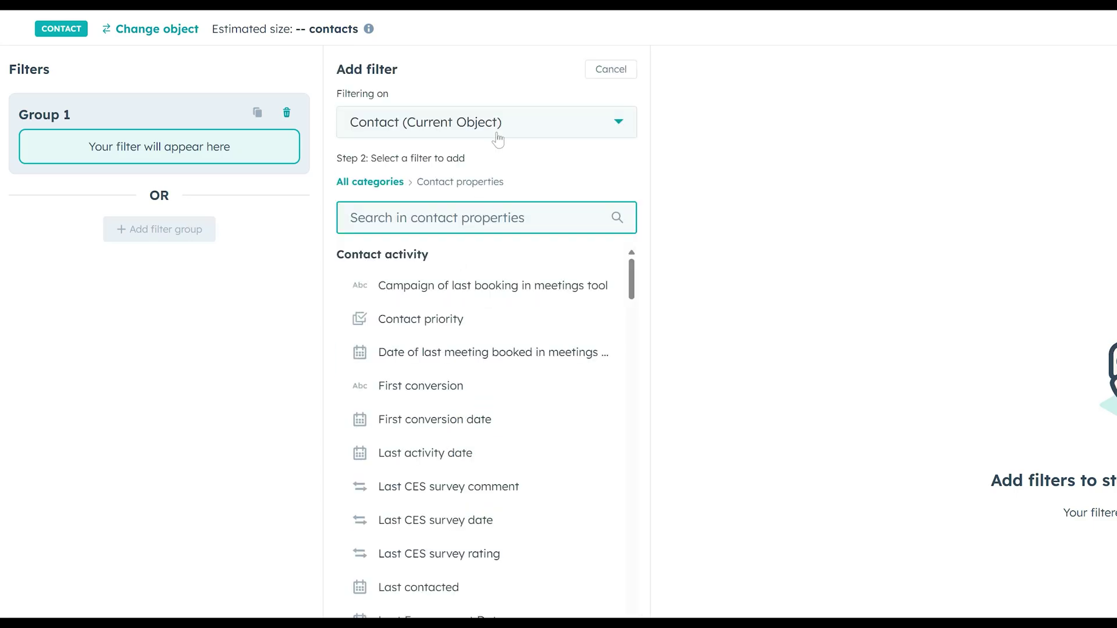
type("job")
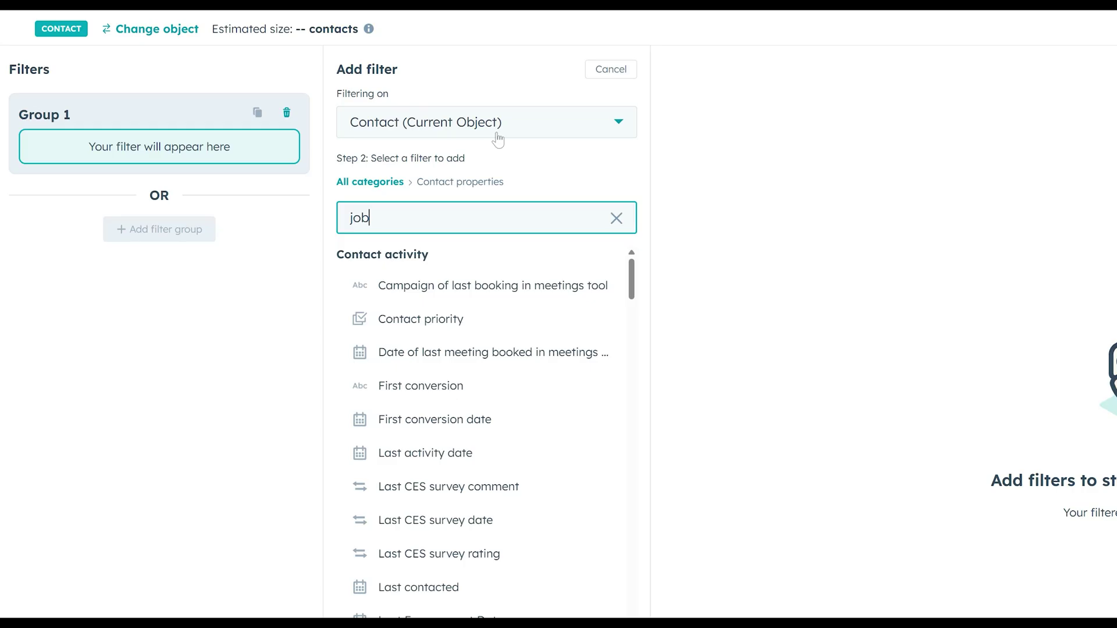
left_click(448, 290)
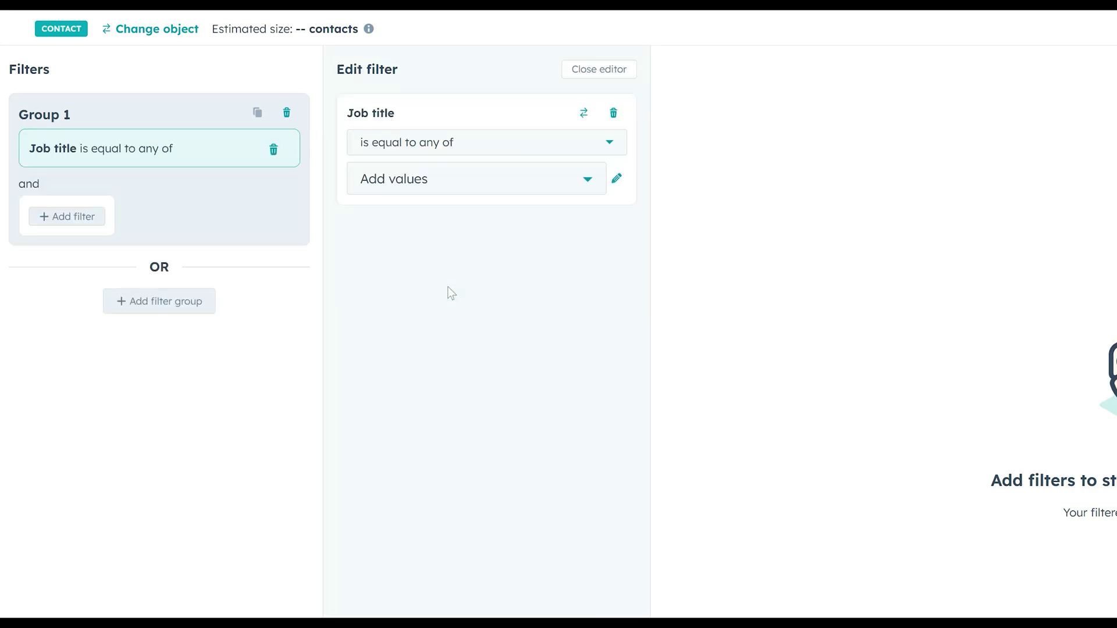
left_click(415, 146)
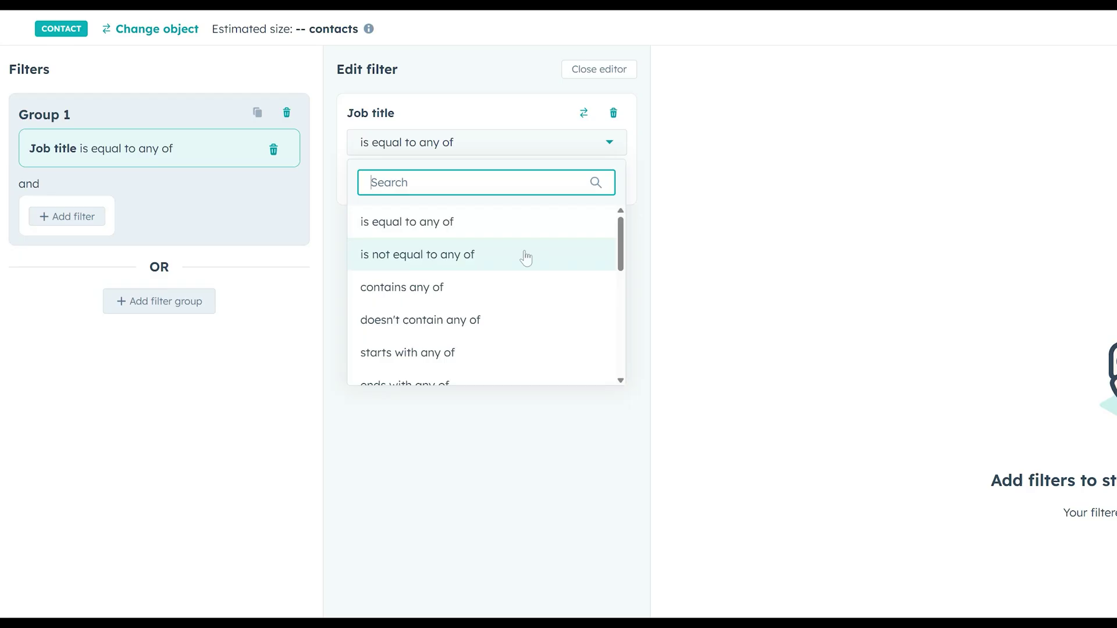
scroll(508, 284, "down", 1)
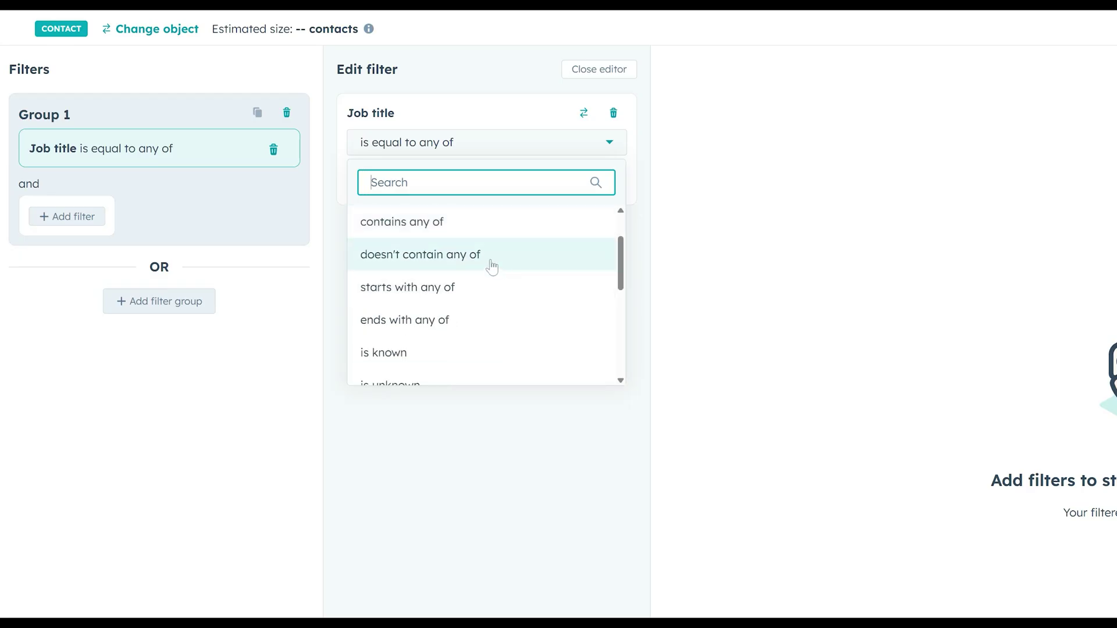
scroll(510, 262, "down", 1)
scroll(506, 233, "down", 2)
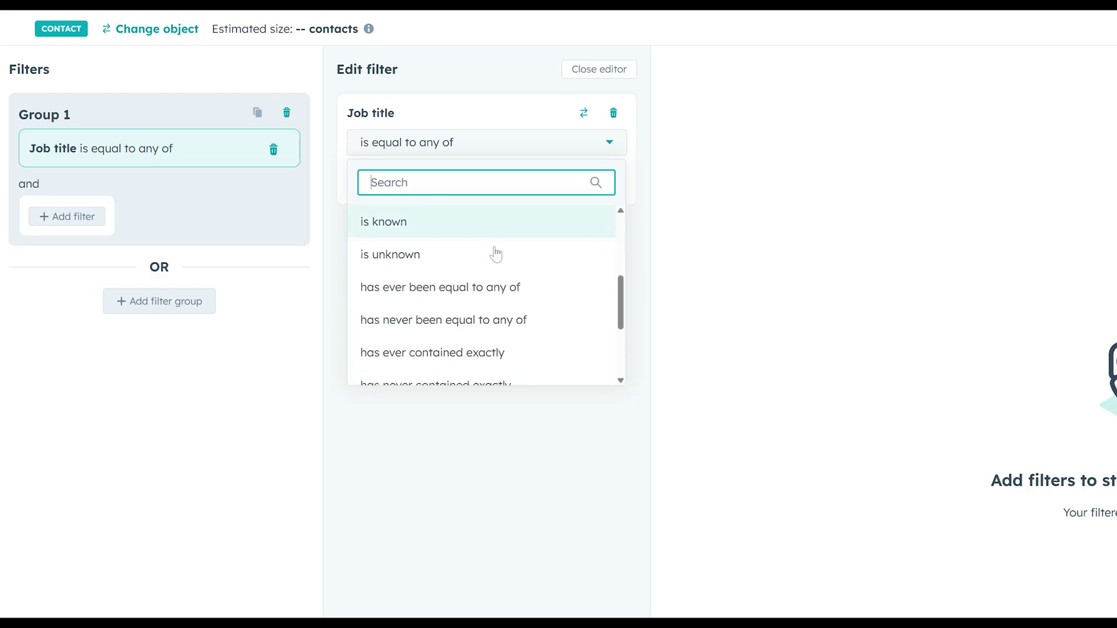
scroll(509, 282, "down", 1)
scroll(508, 281, "up", 5)
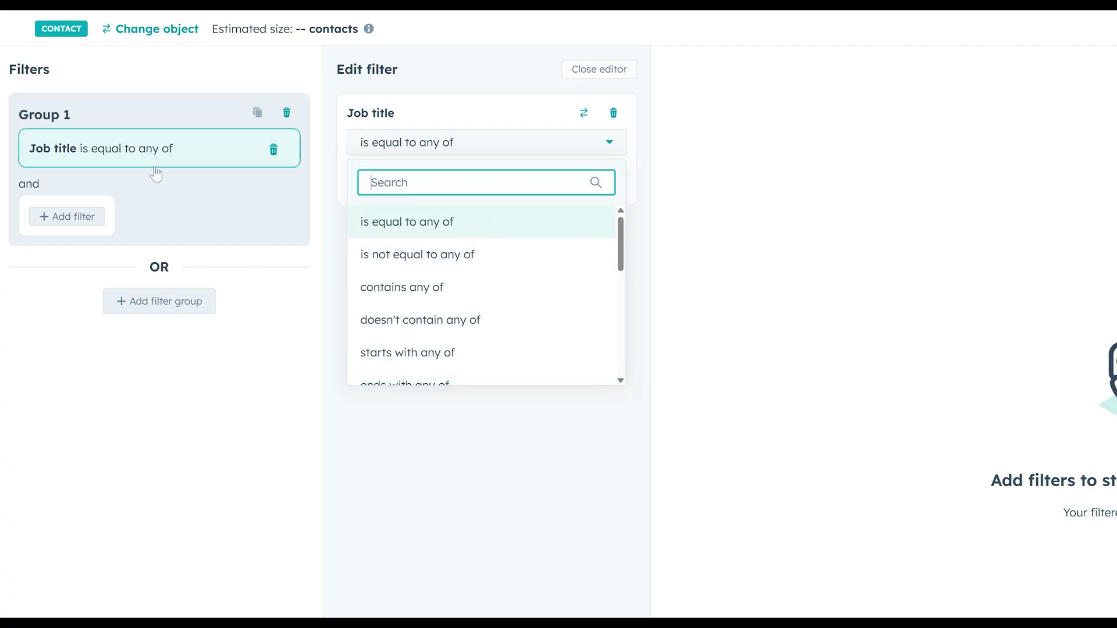
Set the Job title filter to 'is equal to any of' with the value Founder
left_click(463, 227)
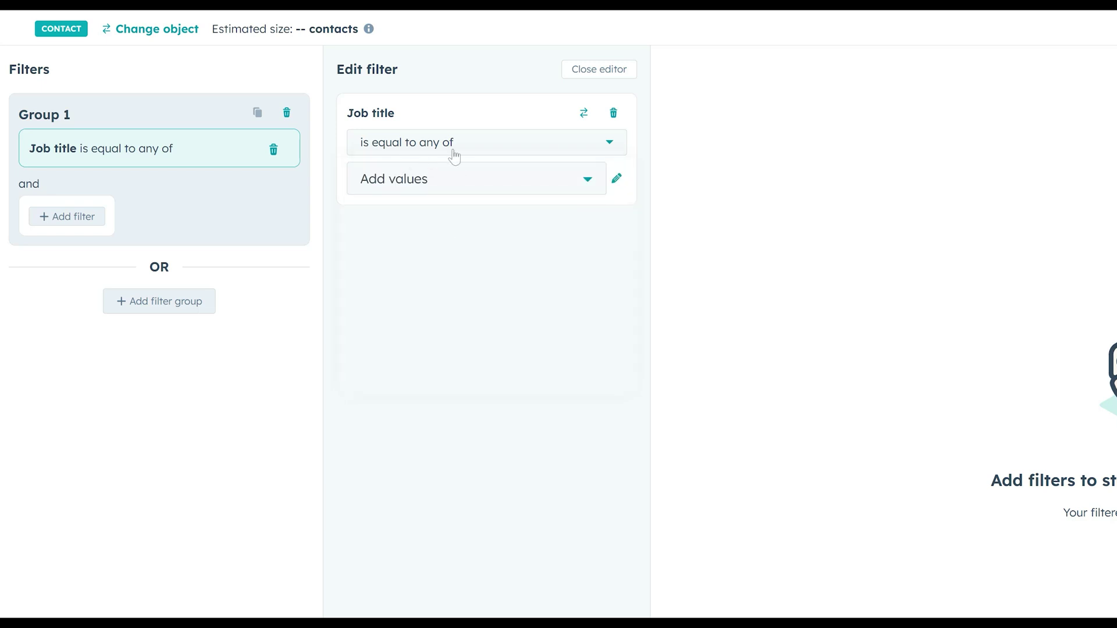
left_click(473, 192)
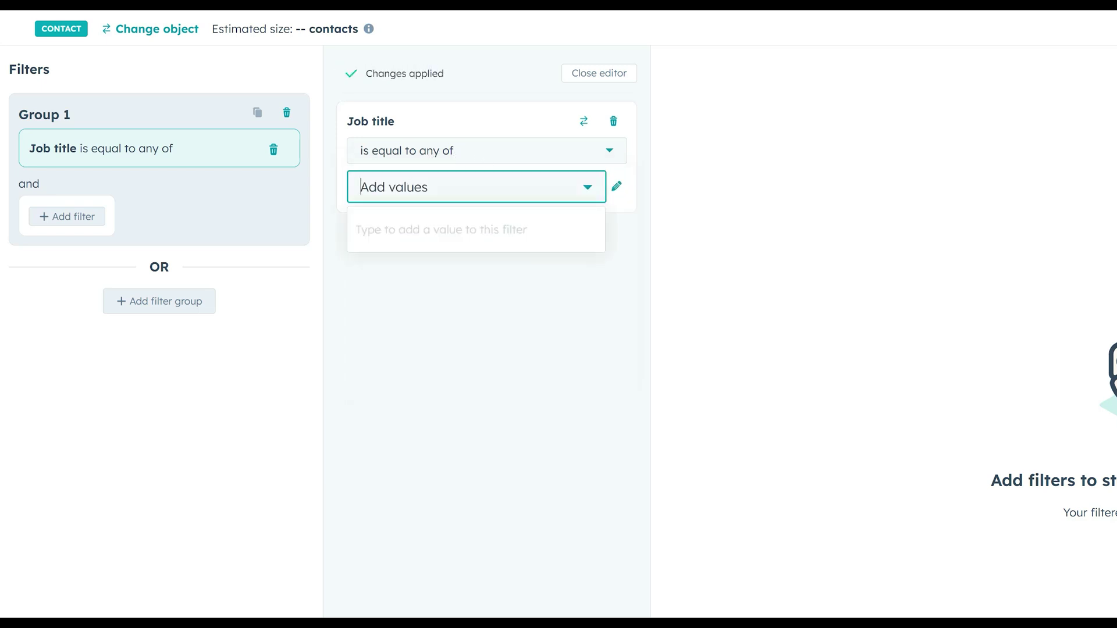
type("Founder")
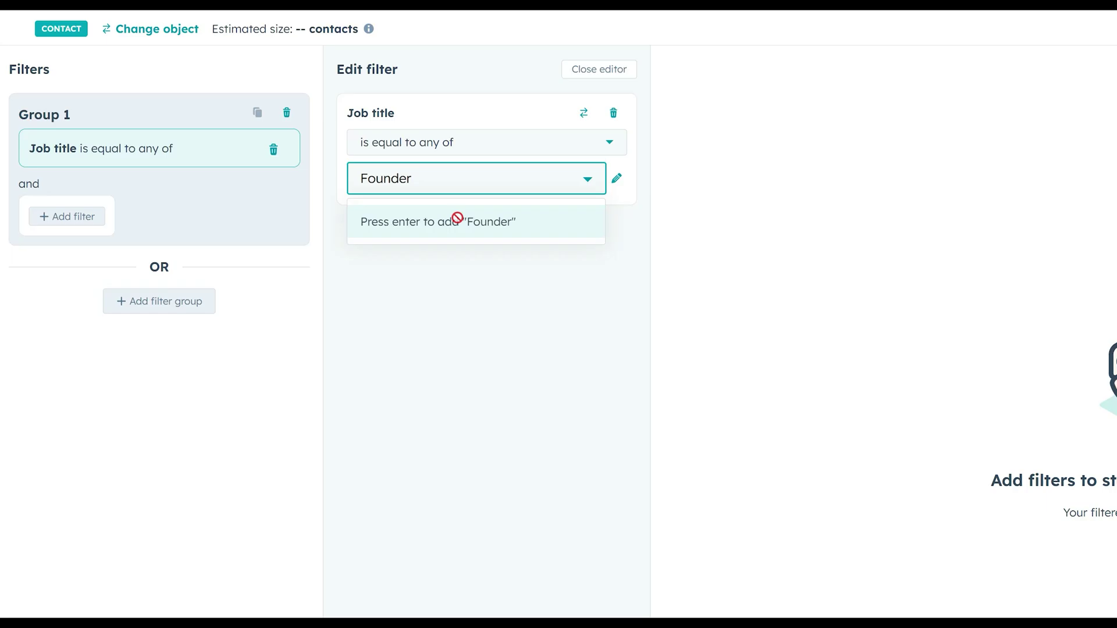
key("Return")
left_click(478, 142)
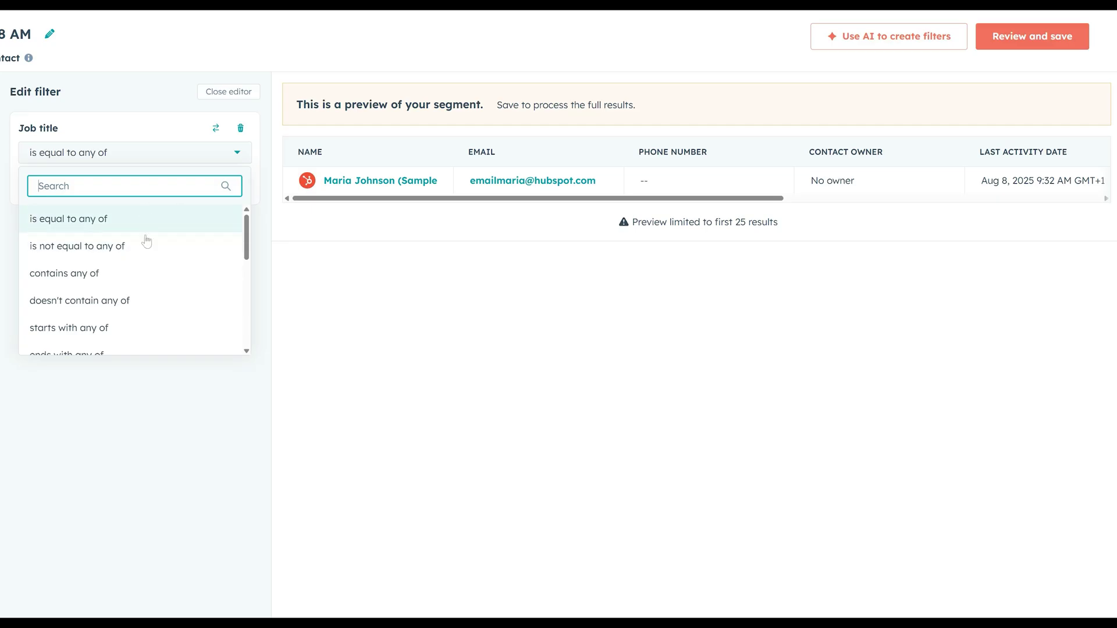
left_click(124, 224)
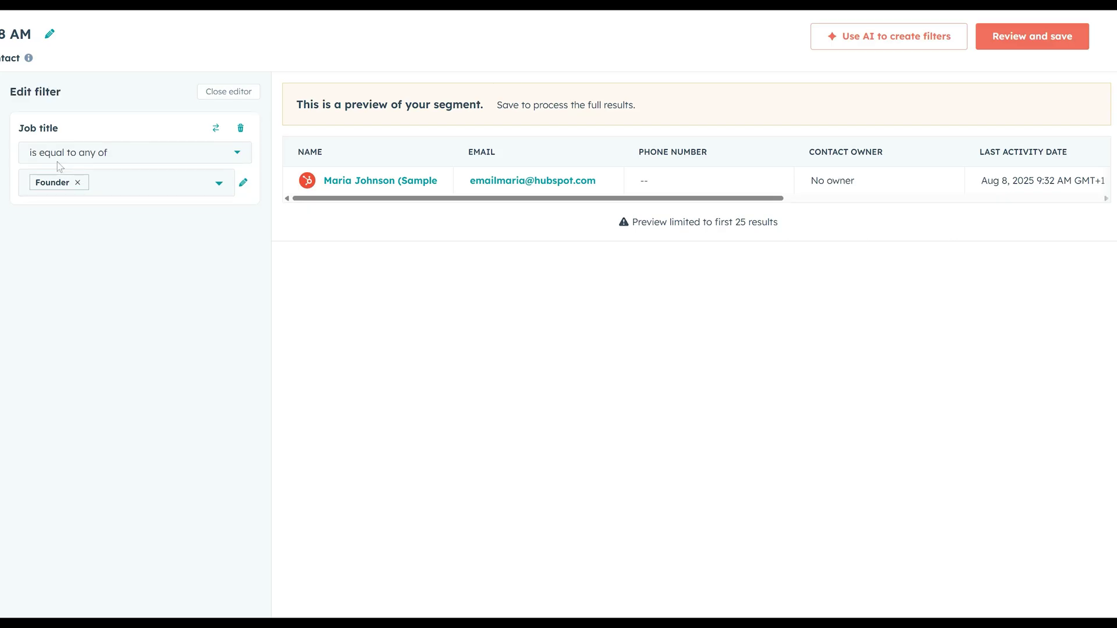
left_click_drag(623, 201, 505, 208)
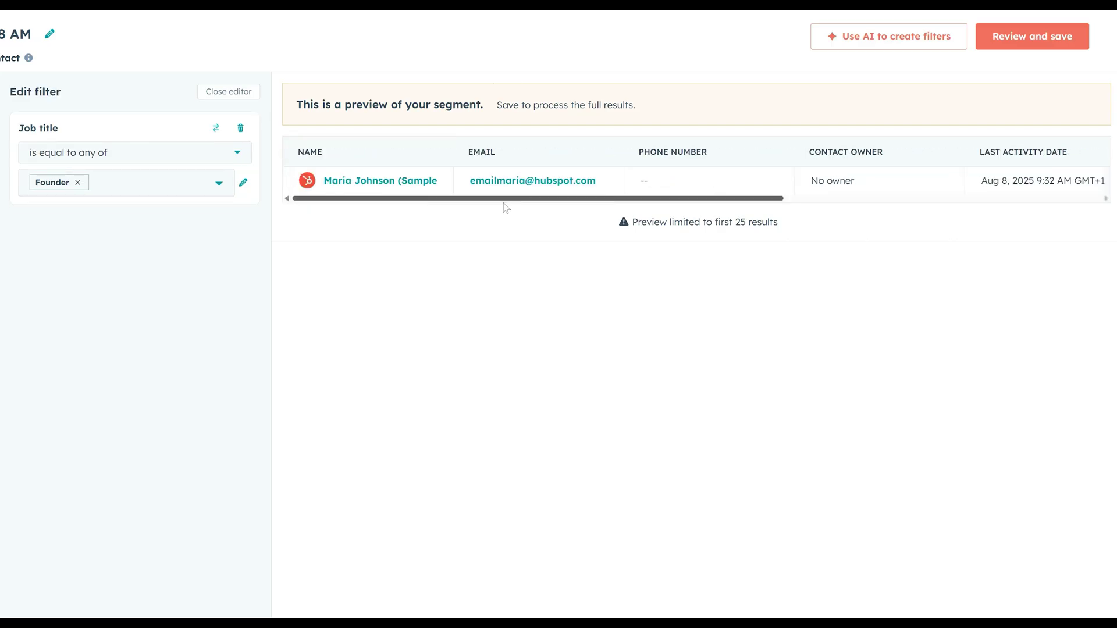
Open the matching contact's full properties to check its Job title value
right_click(363, 178)
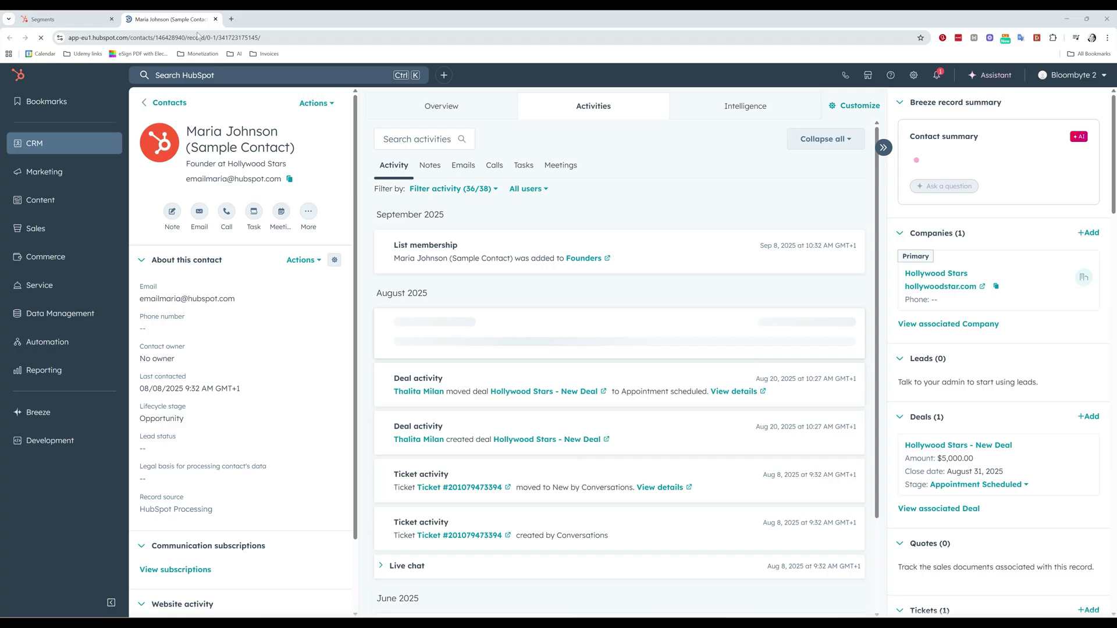
left_click(303, 260)
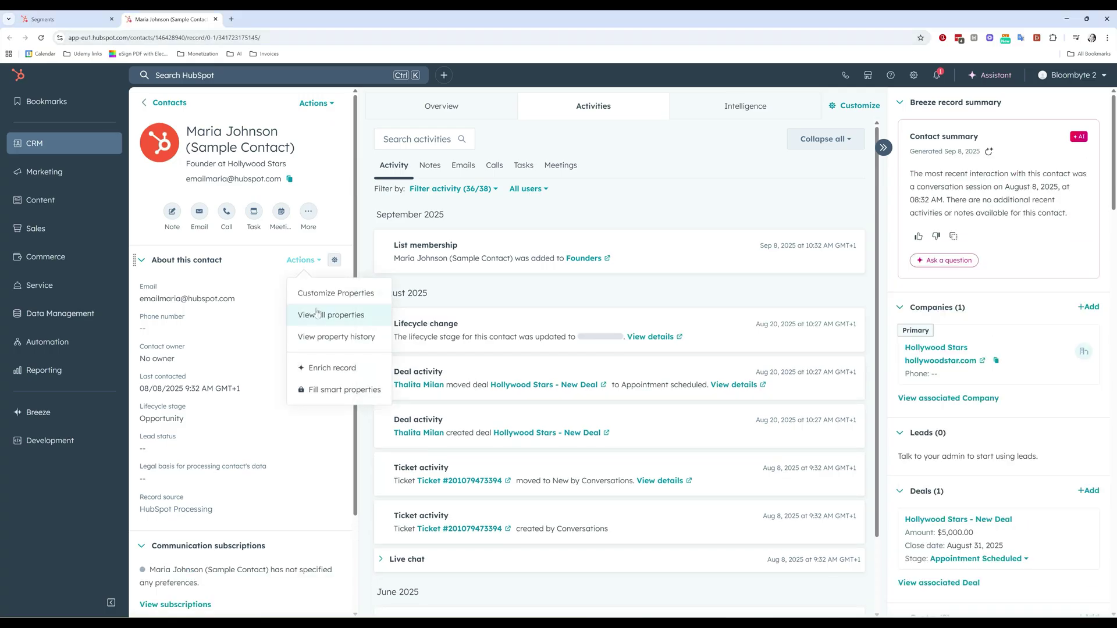
left_click(318, 314)
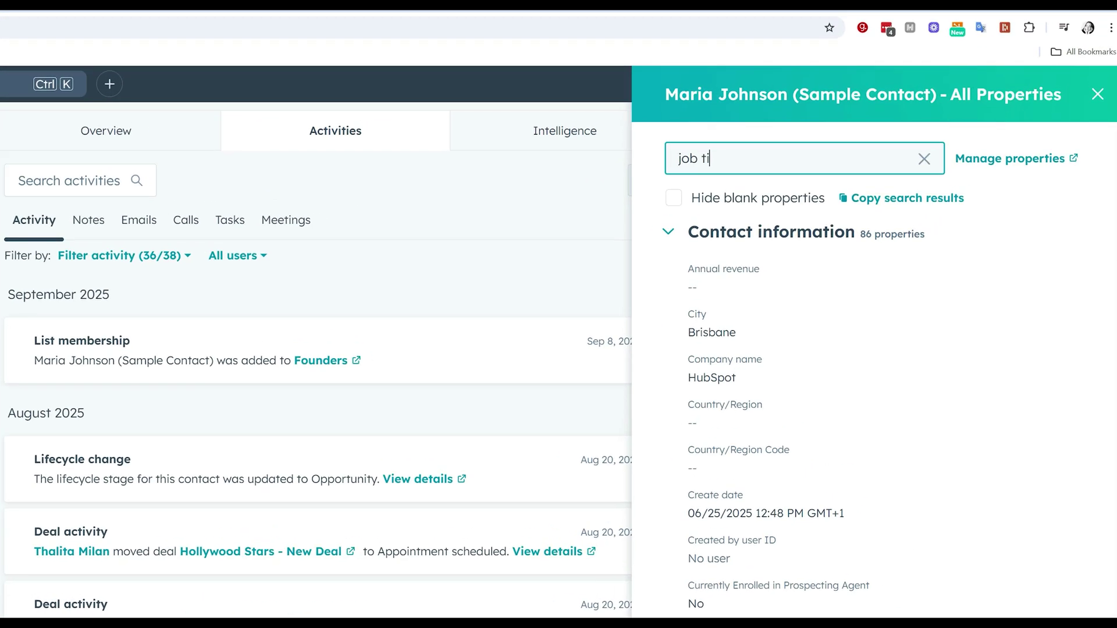
left_click(724, 274)
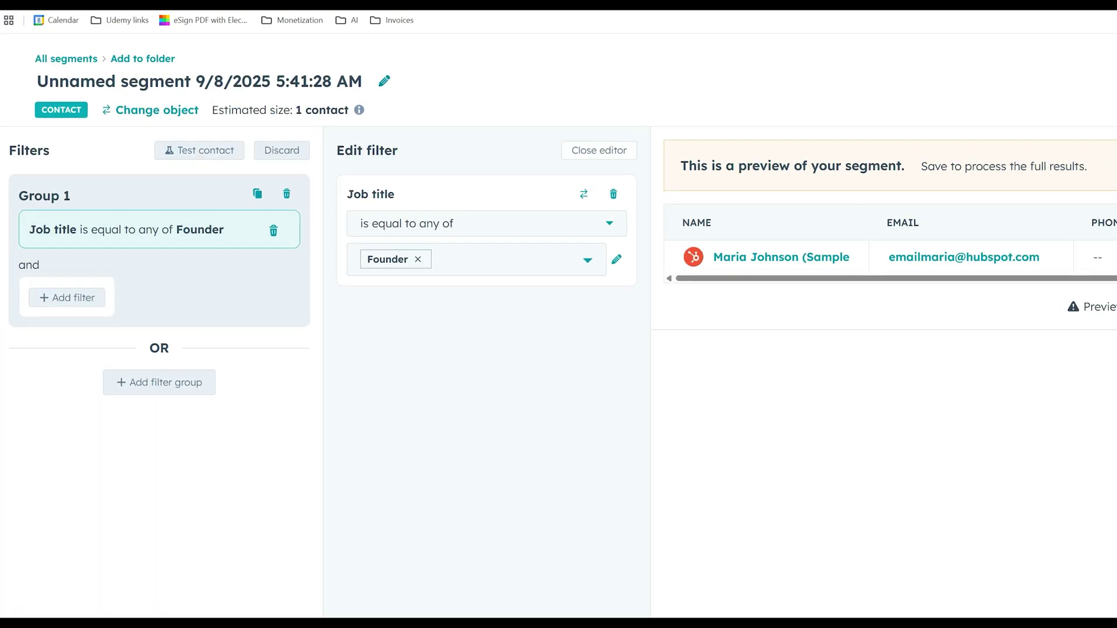
Rename the segment 'Founders list' and open its Review and save panel
left_click(384, 81)
type("Founders l")
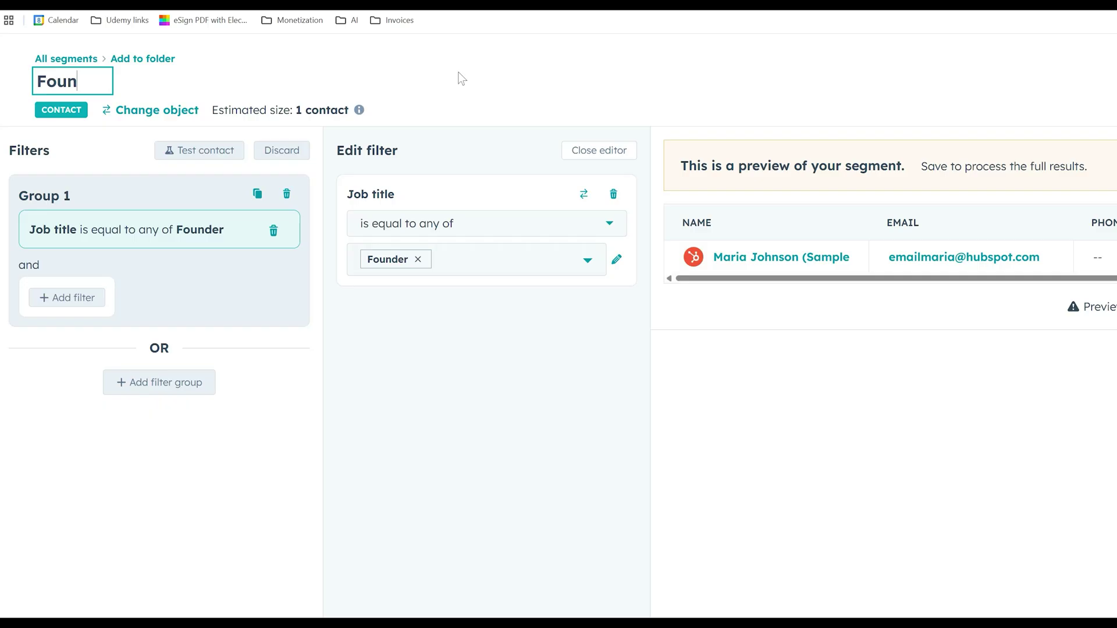
type("ist")
key("Return")
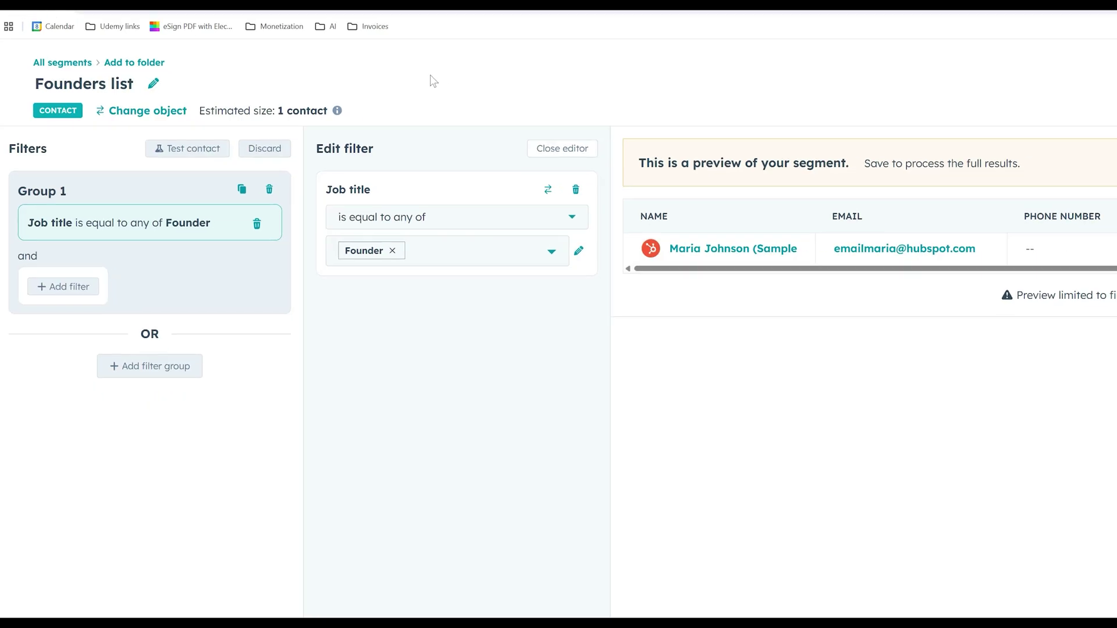
left_click(1020, 97)
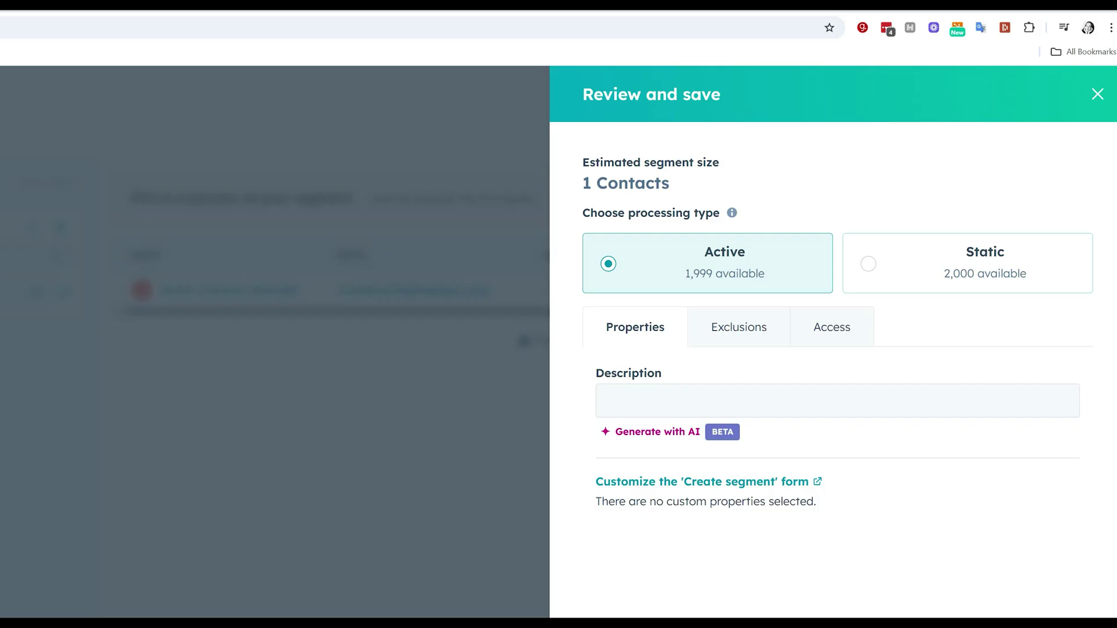
left_click(1097, 94)
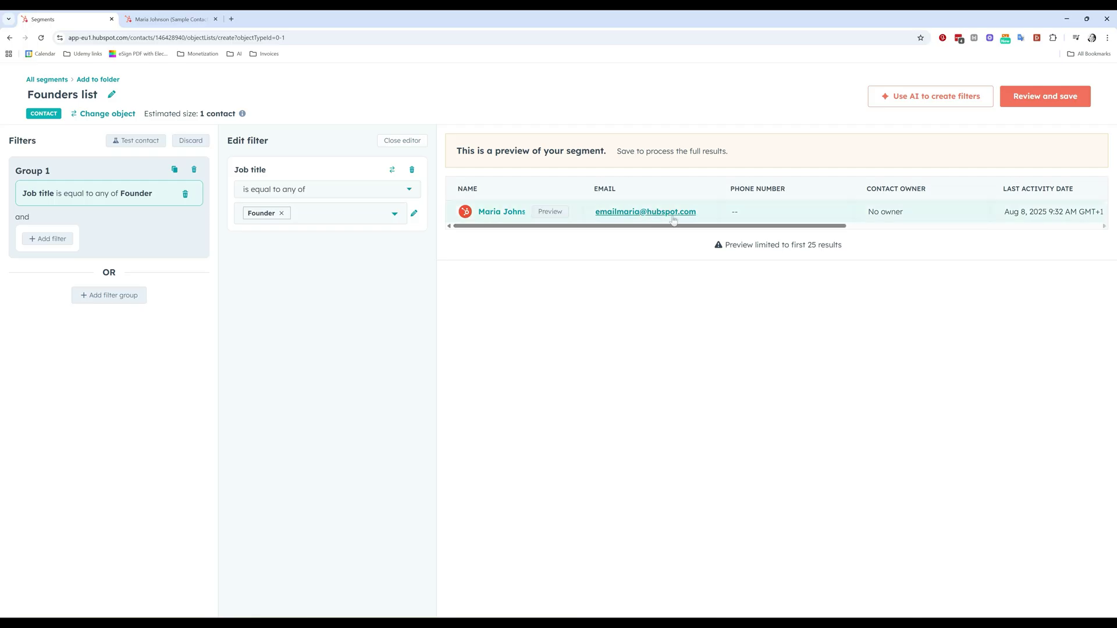
left_click(1041, 94)
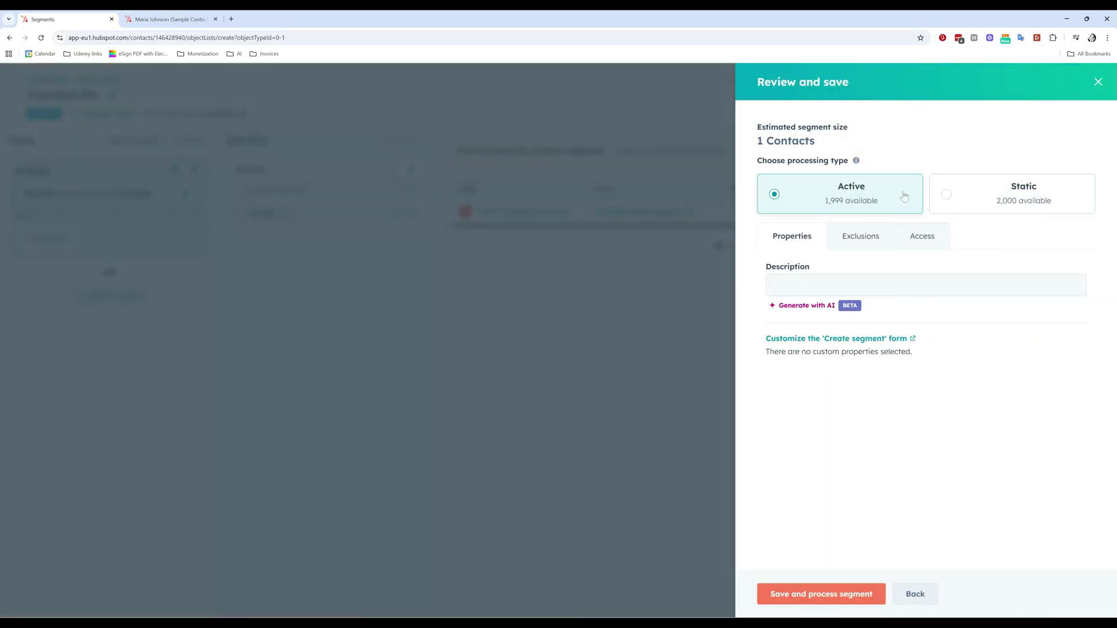
left_click(1098, 83)
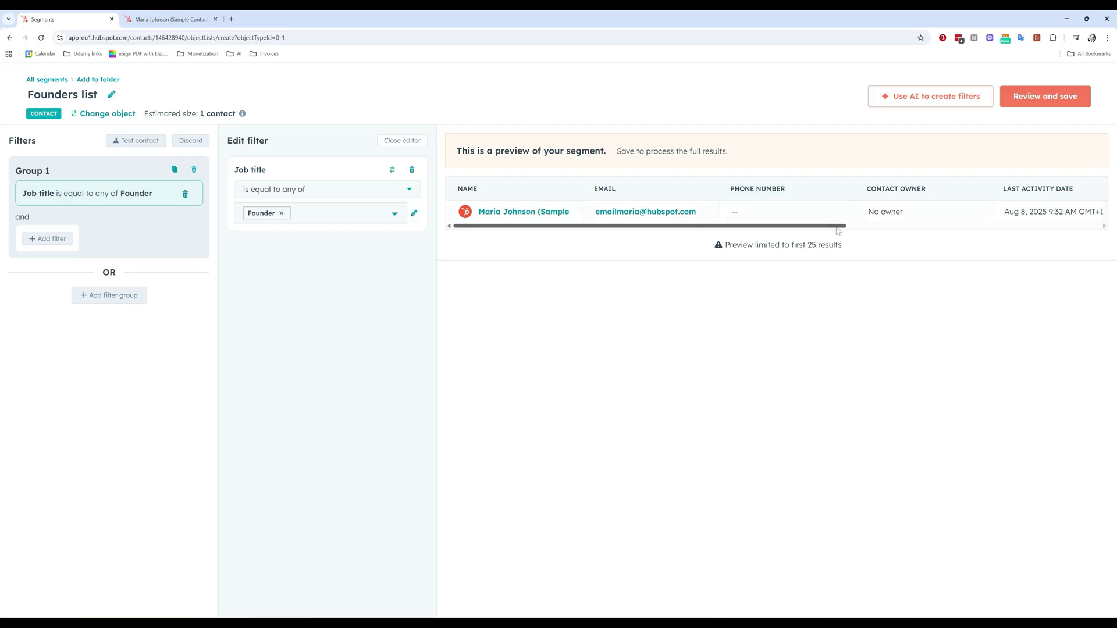
left_click(1028, 101)
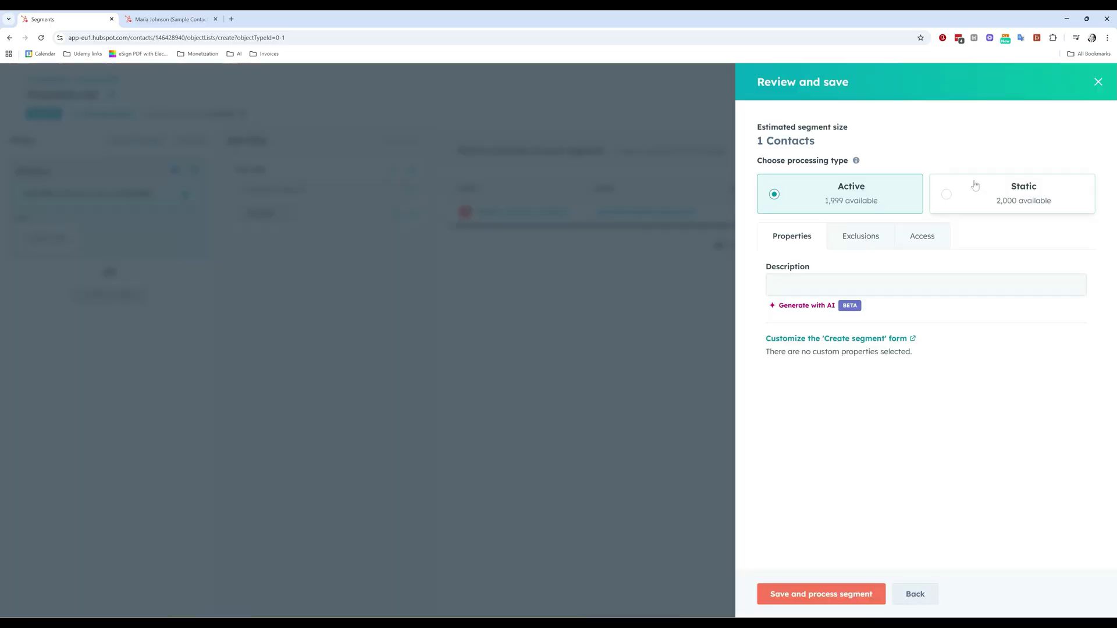
Save and process 'Founders list' with the Active processing type
left_click(818, 596)
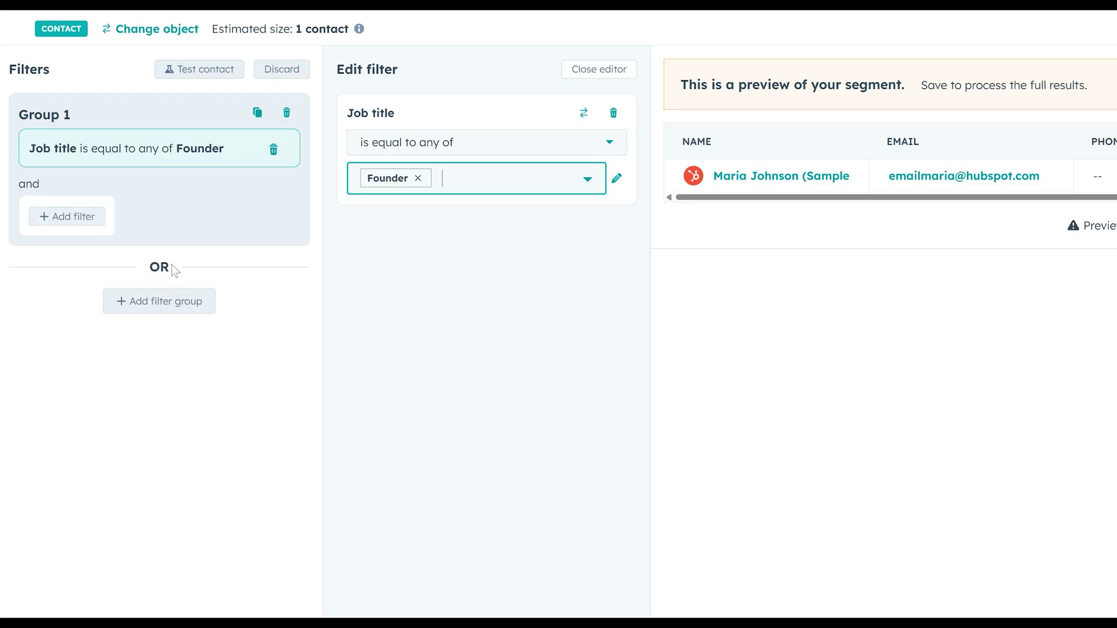
left_click(534, 347)
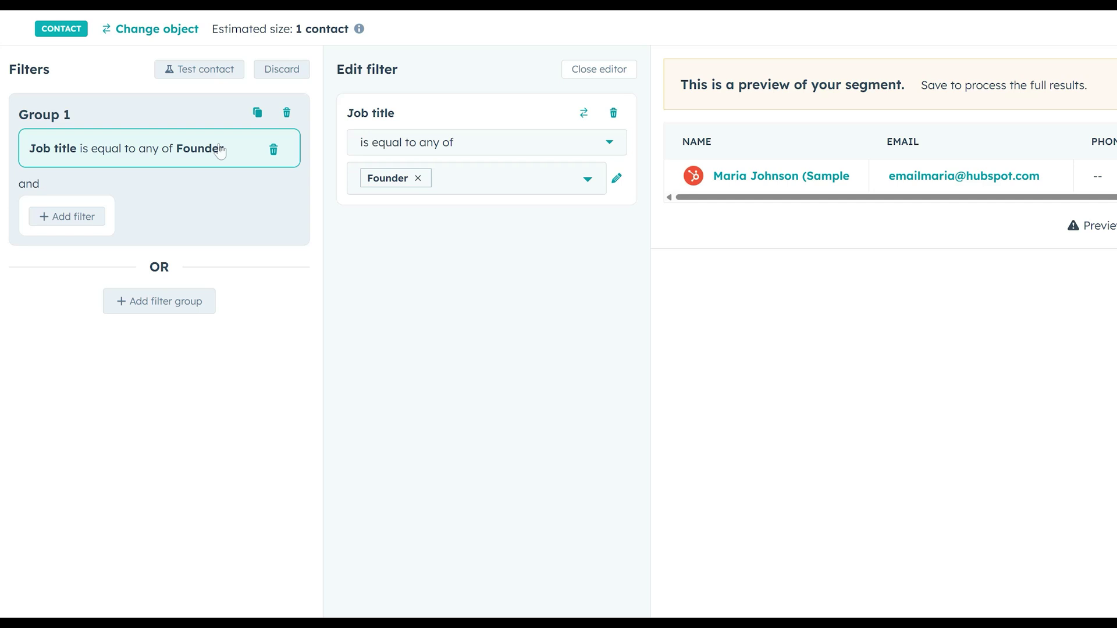
Add a 'Country/Region is equal to any of United States' filter to Group 1
left_click(68, 218)
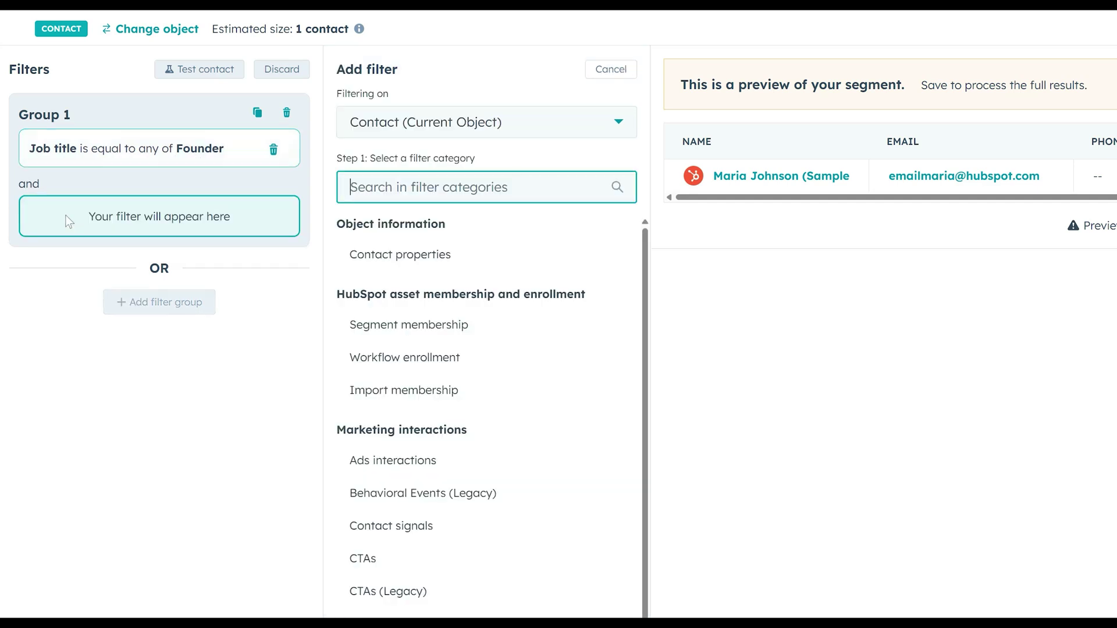
left_click(483, 250)
type("country")
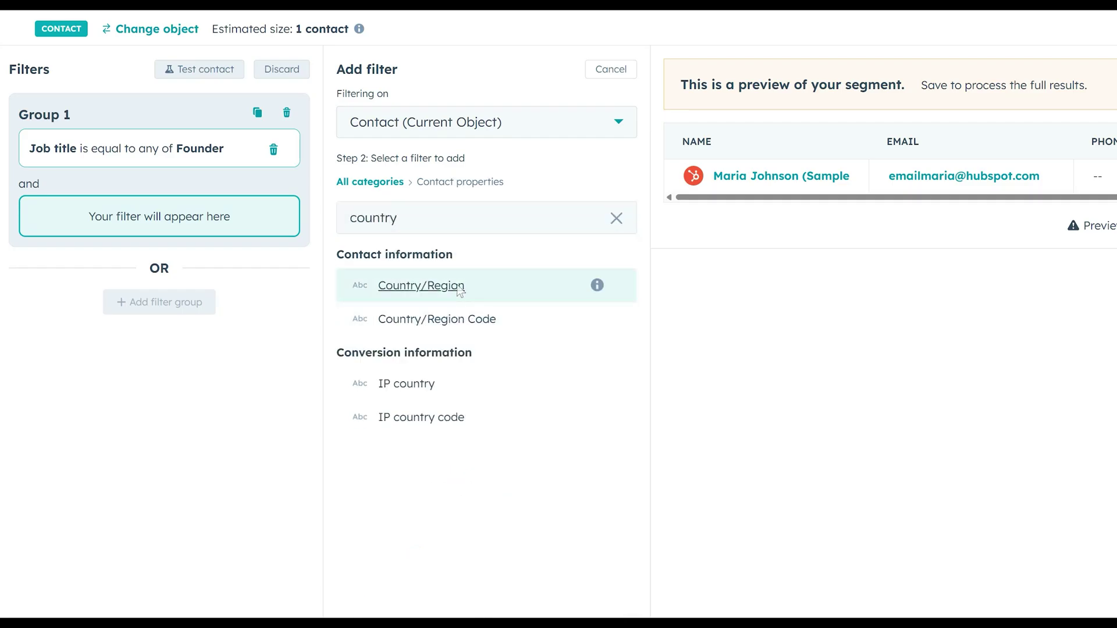
left_click(456, 287)
type("Uni")
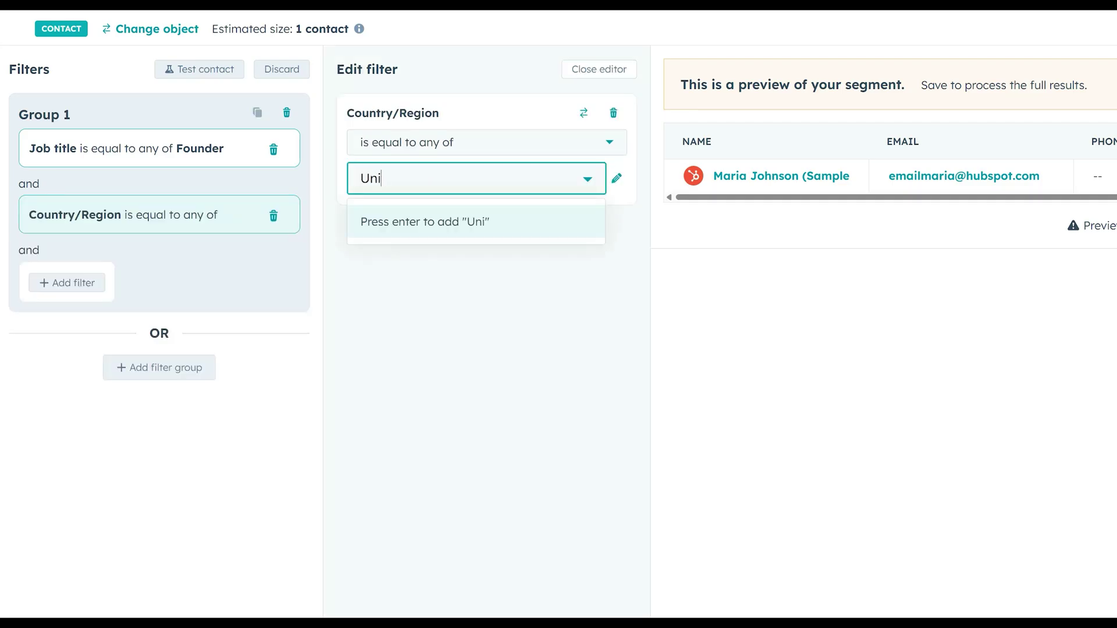
type("ted States")
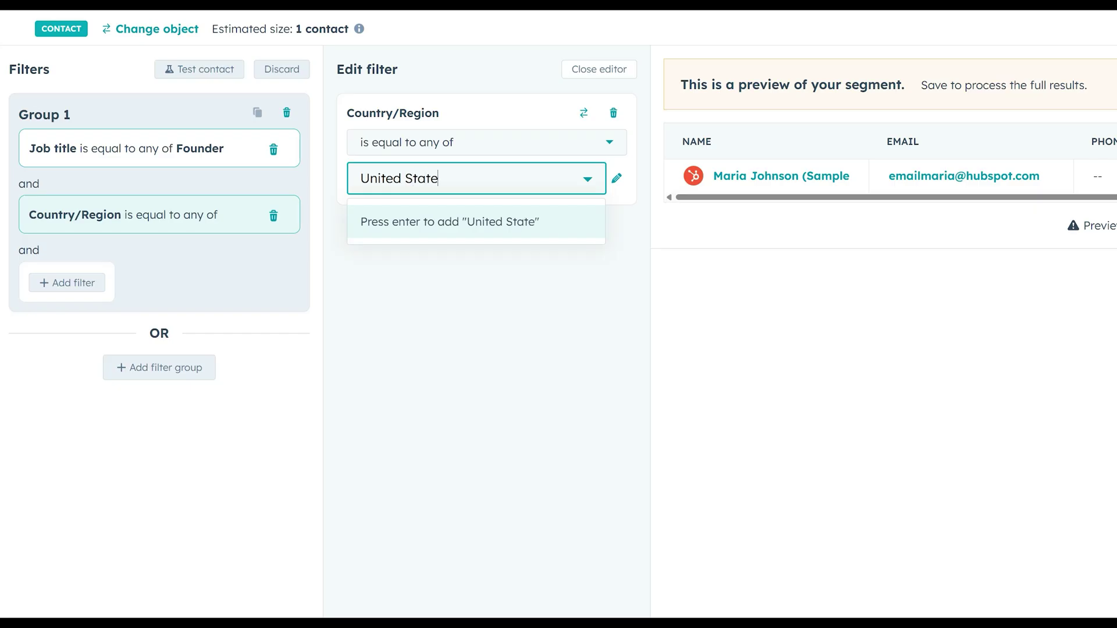
left_click(449, 222)
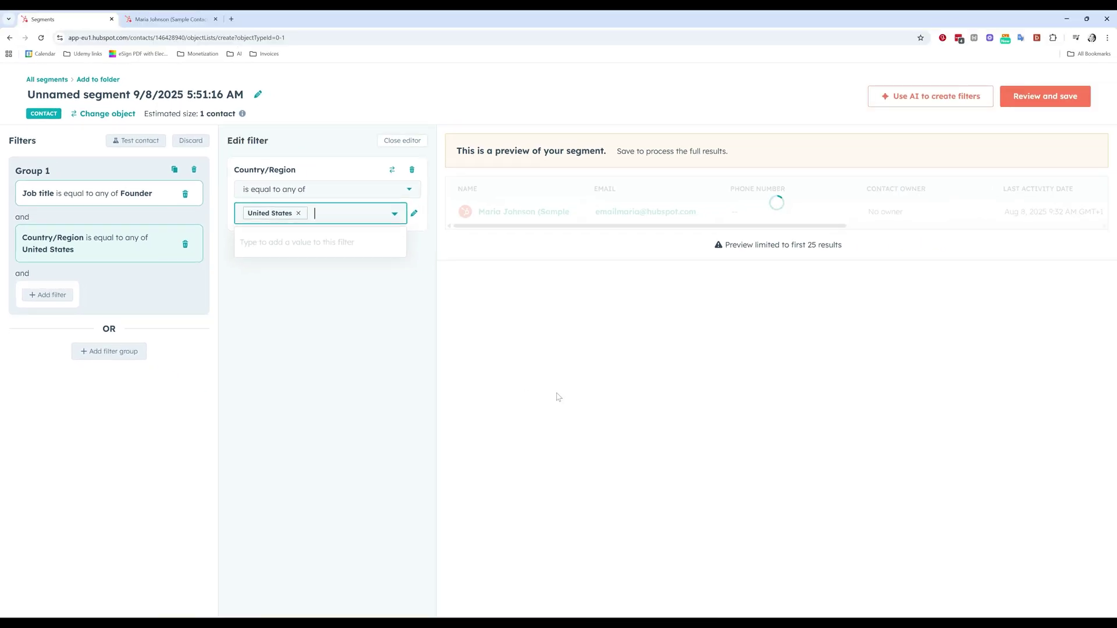
left_click(524, 258)
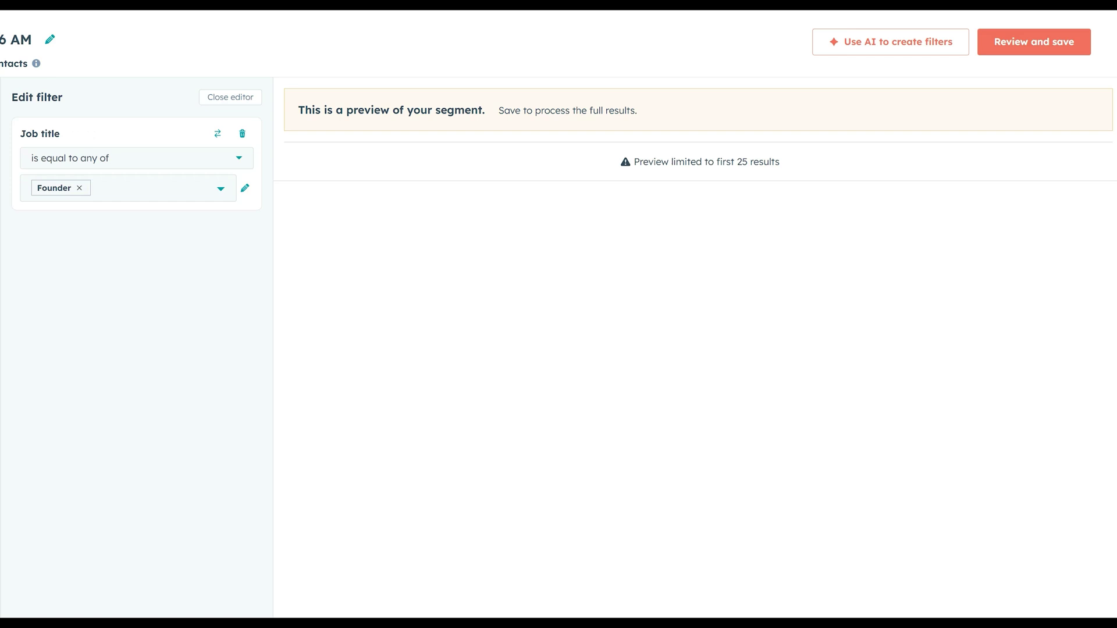
Replace the Job title value Founder with Marketing Manager
left_click(79, 188)
type("Mark")
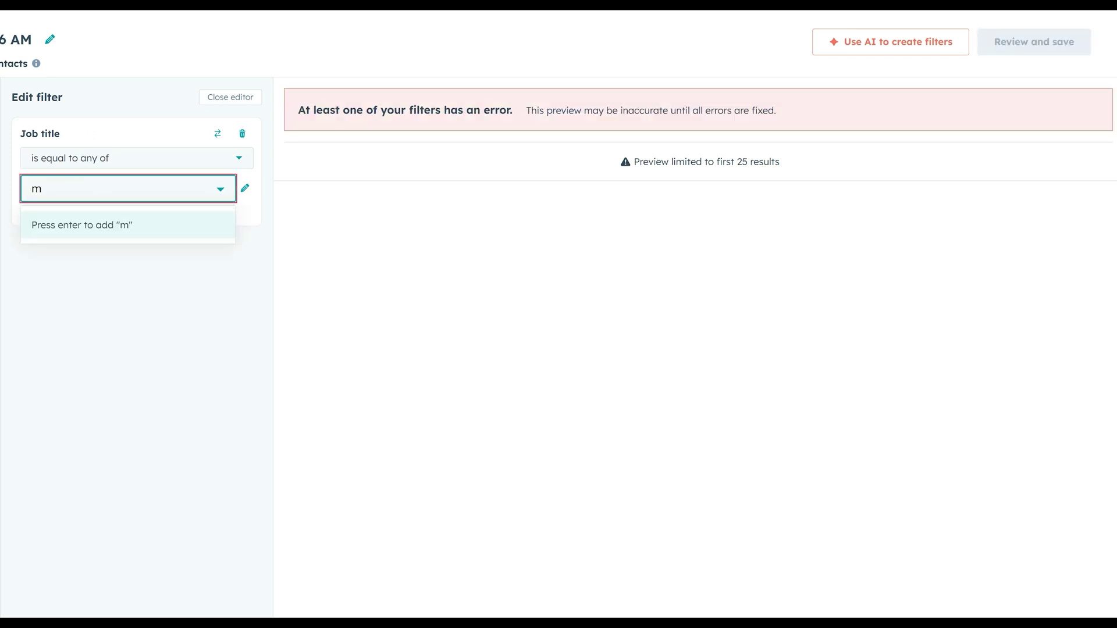
type("eting Manager")
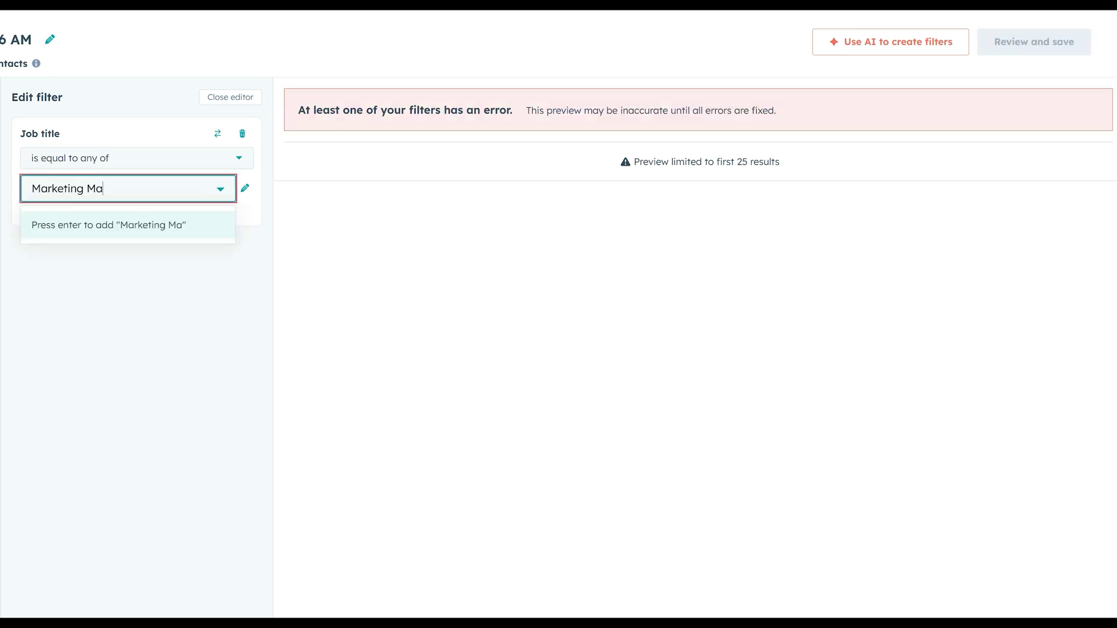
key("Return")
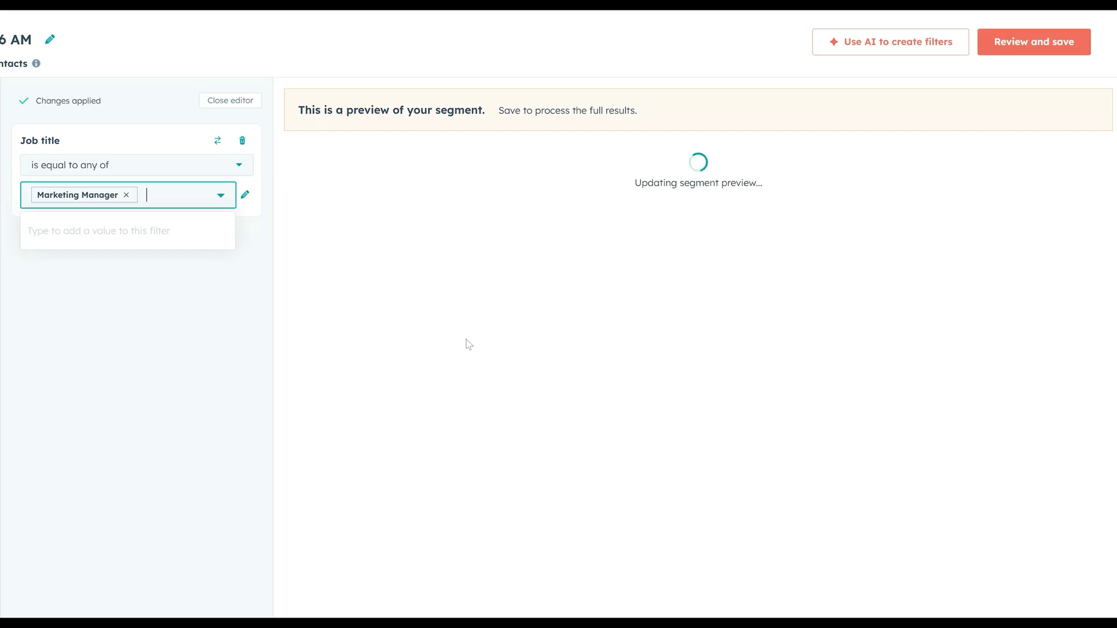
left_click(208, 405)
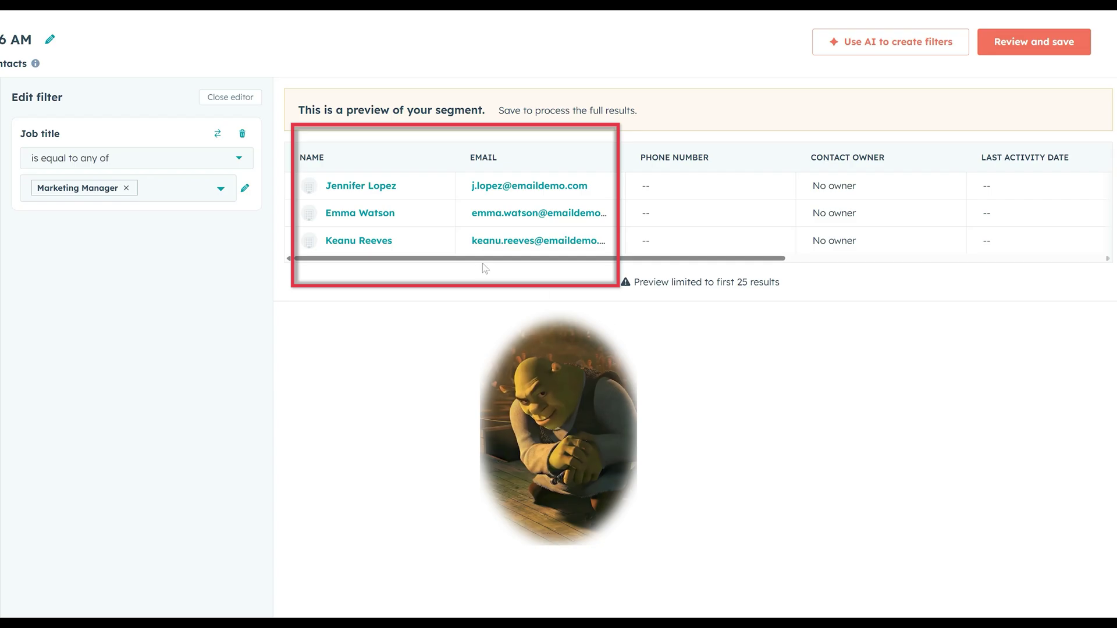
Open a matching contact's record in a new tab
right_click(358, 240)
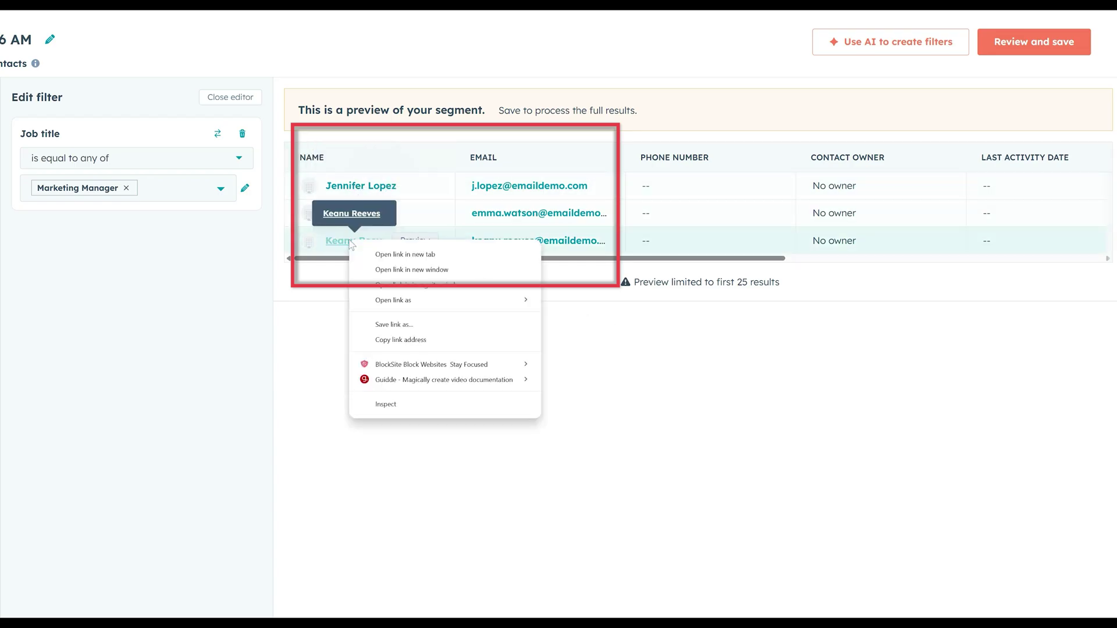
left_click(396, 252)
left_click(272, 16)
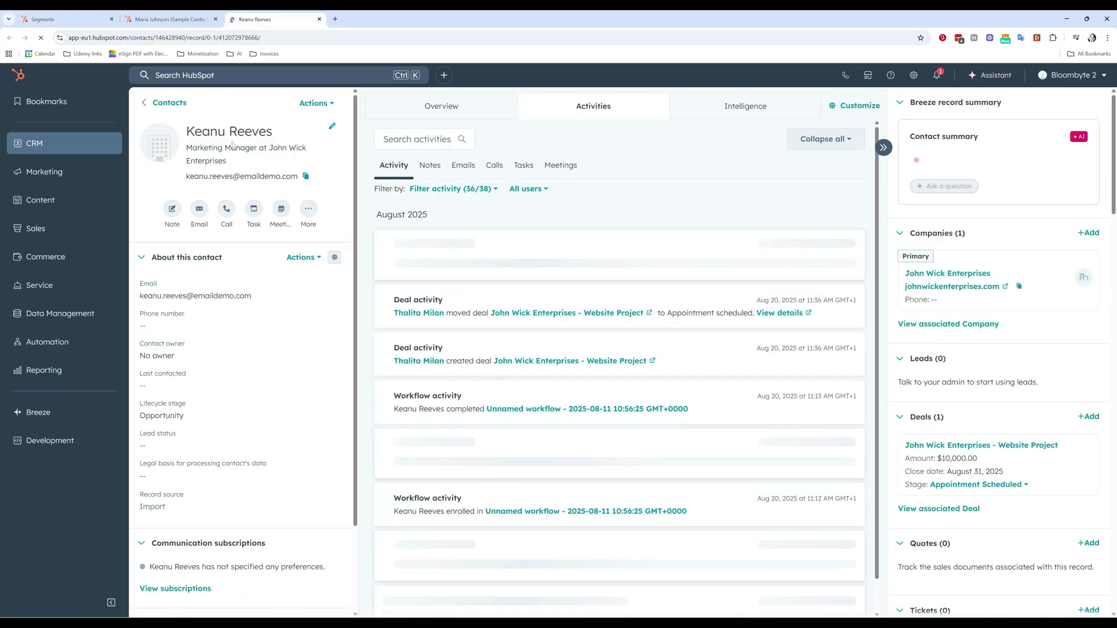
Search the contact's full property list for 'job', then return to the segment
left_click(302, 257)
left_click(329, 309)
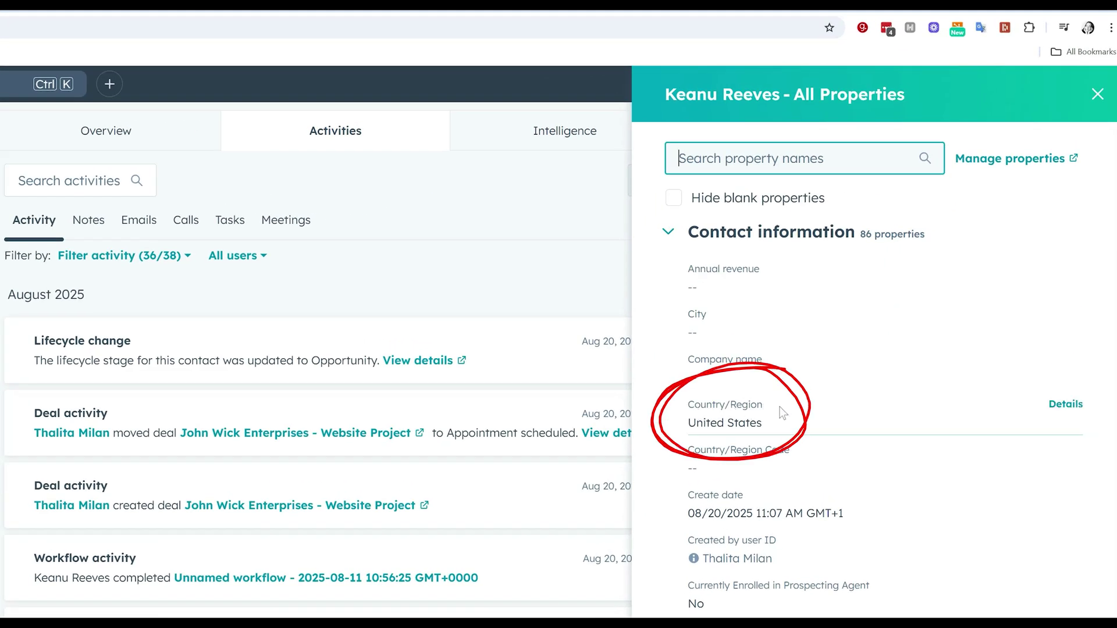
type("job")
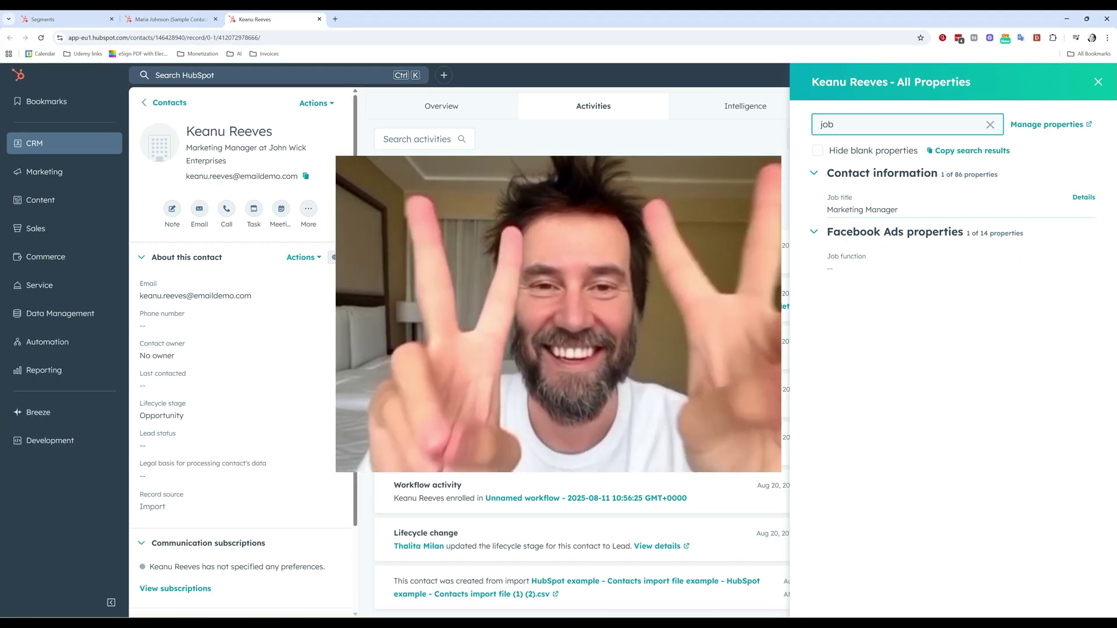
left_click(1097, 82)
left_click(52, 19)
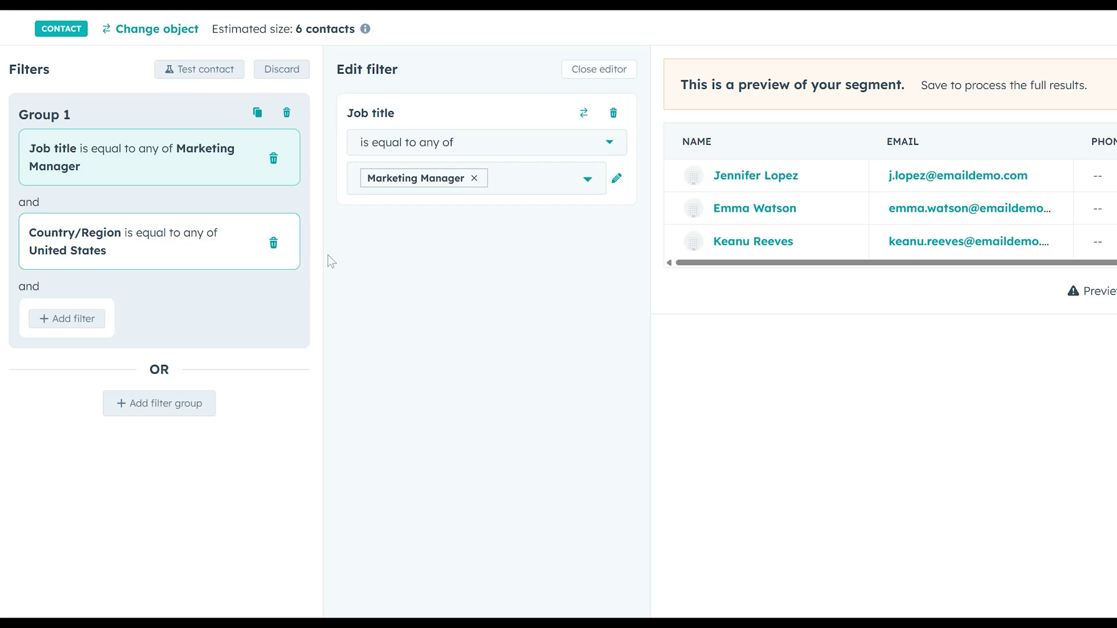
Remove the Job title filter and add a Country/Region filter in a new Group 2
left_click(274, 158)
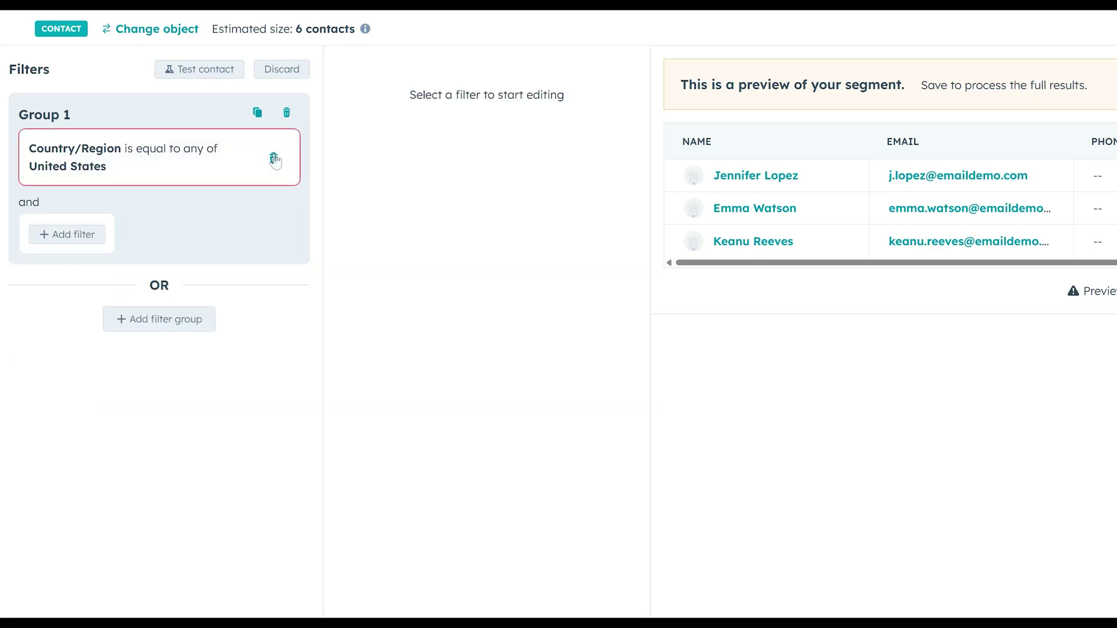
left_click(181, 327)
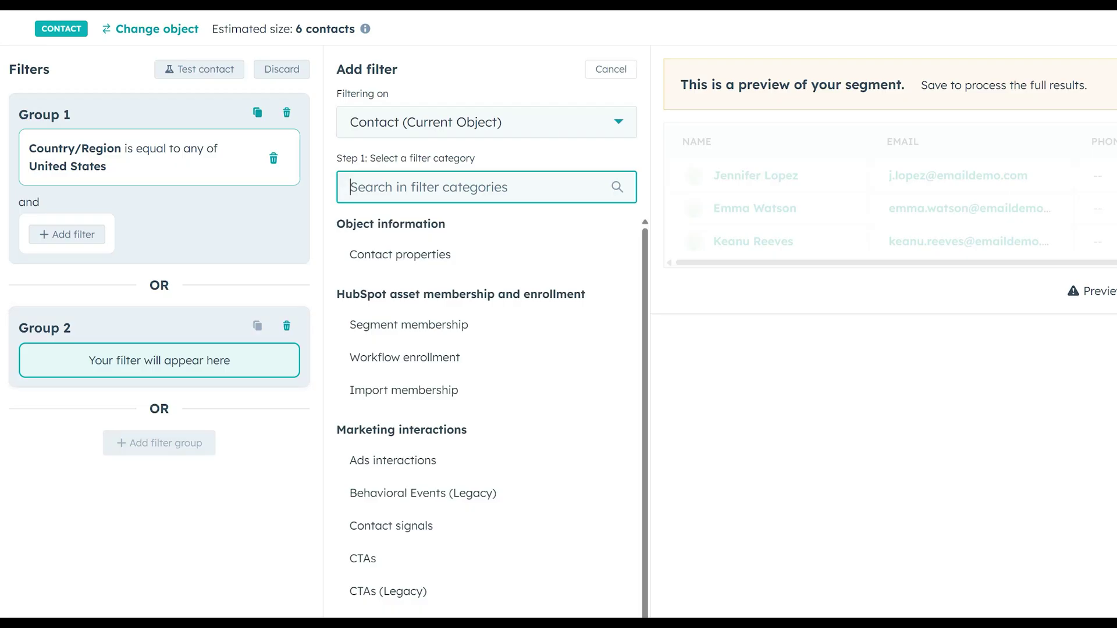
type("so")
key("BackSpace")
key("BackSpace")
type("c")
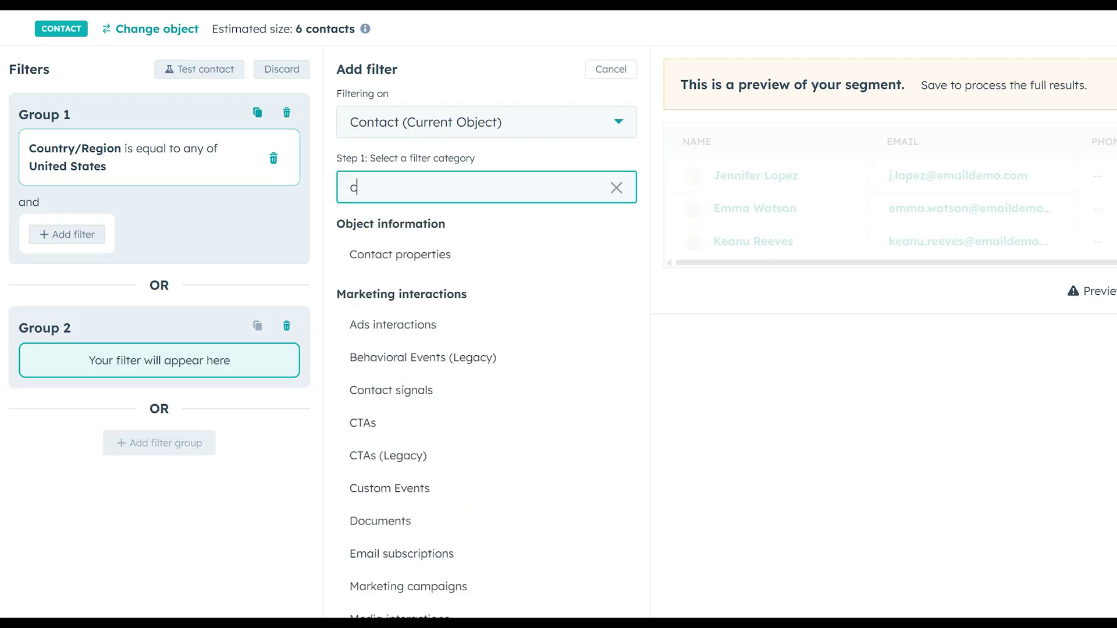
key("Down")
key("Return")
type("country")
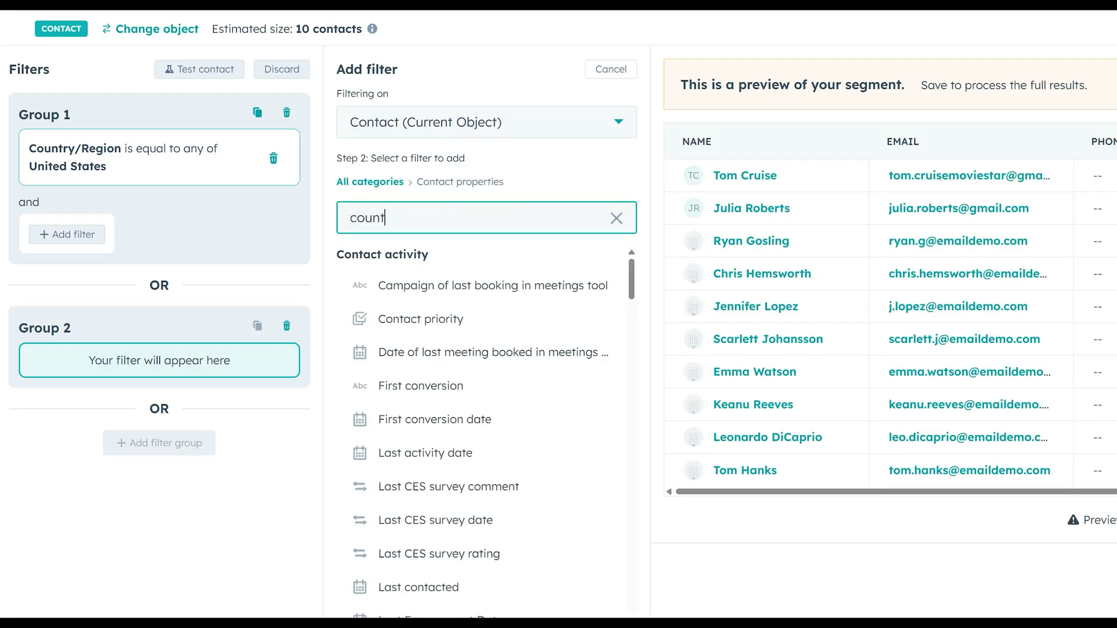
left_click(457, 282)
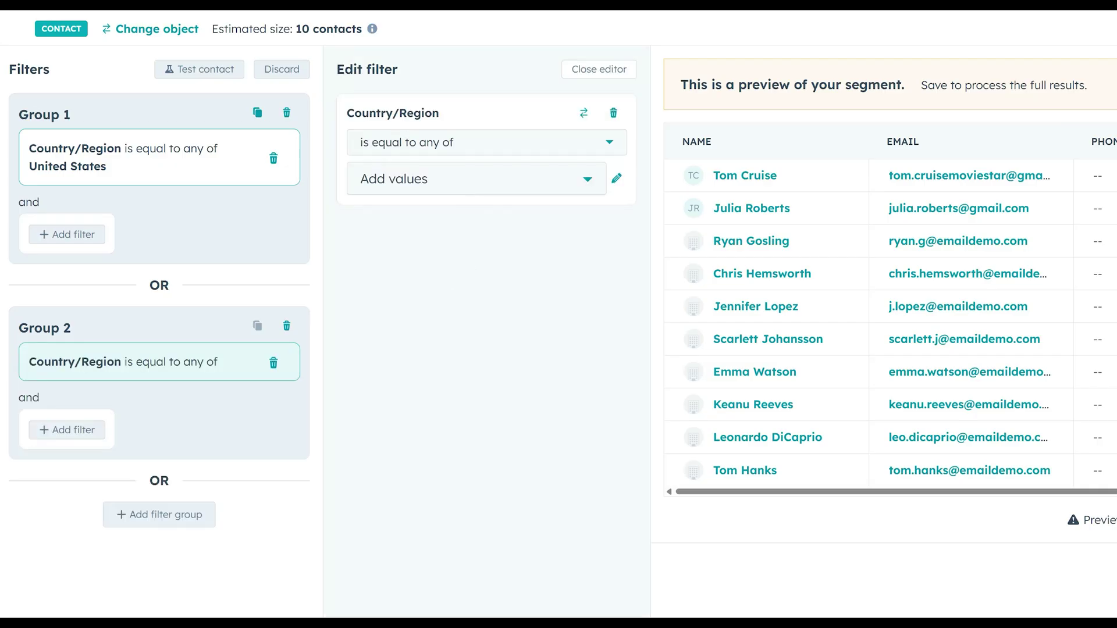
Set Group 2's Country/Region value to Argentina
left_click(460, 187)
type("Argentina")
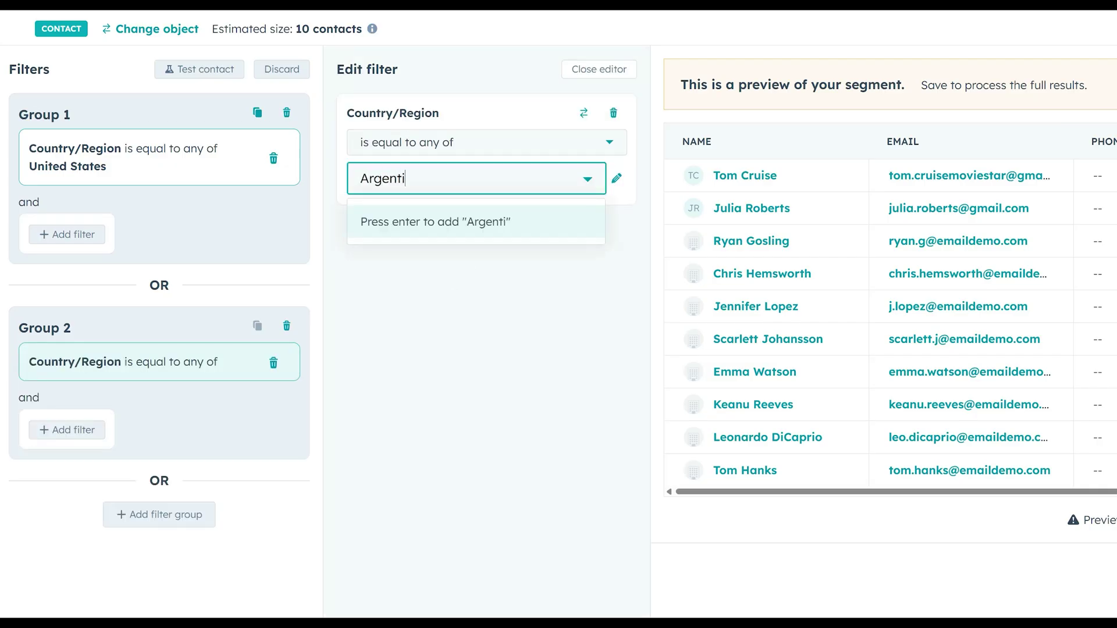
key("Return")
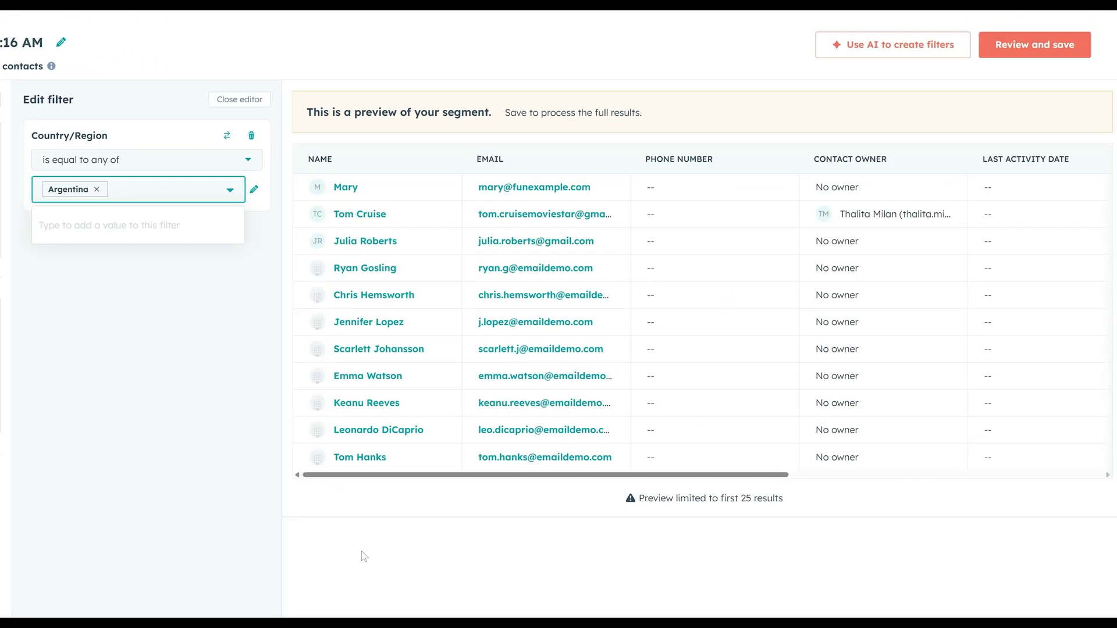
left_click(353, 554)
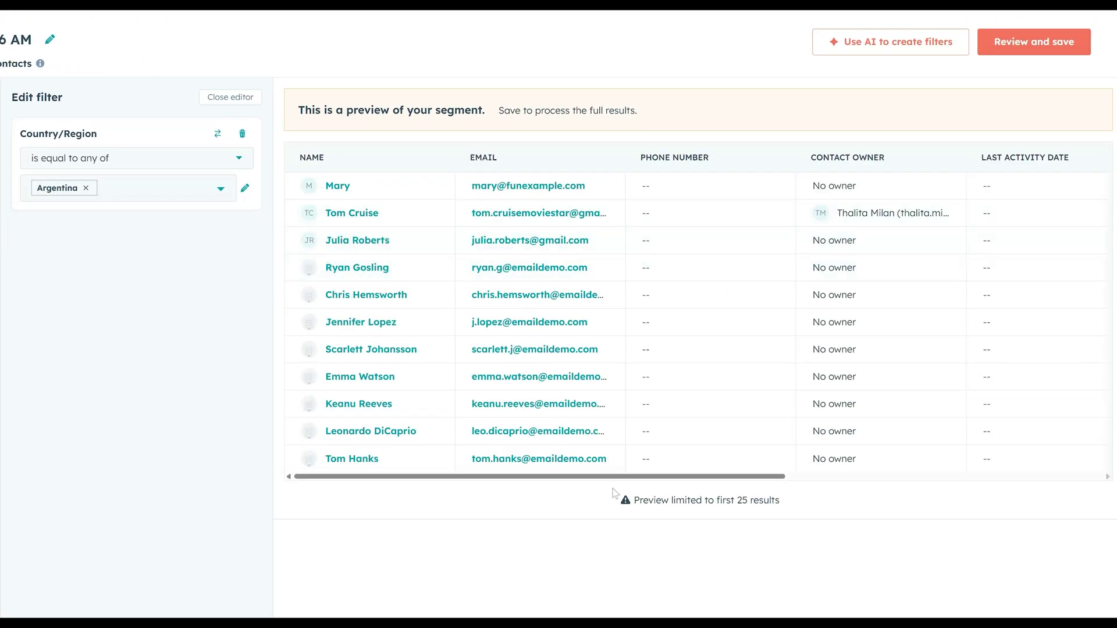
left_click_drag(541, 478, 516, 497)
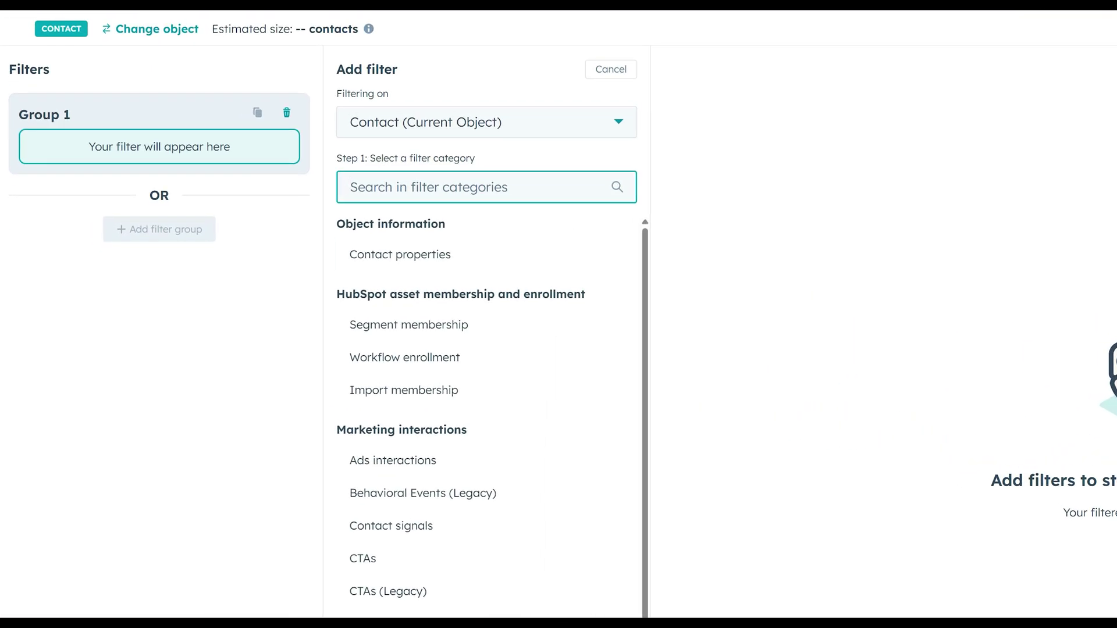
Filter Group 1 on the marketing email 'Email 1 - Consultation request follow up'
scroll(444, 292, "down", 3)
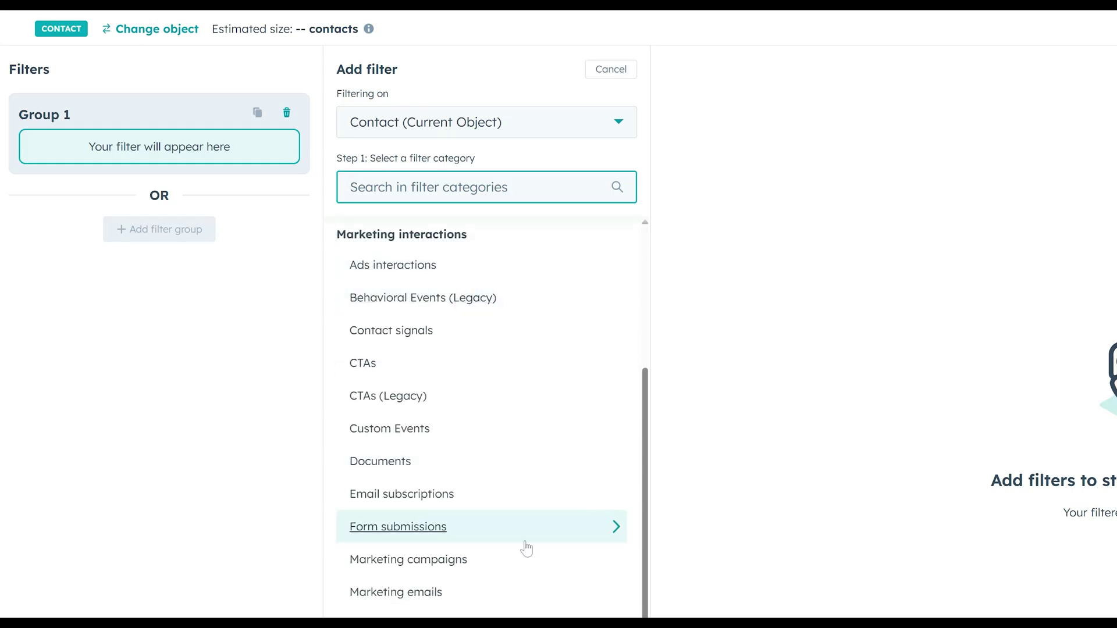
left_click(458, 594)
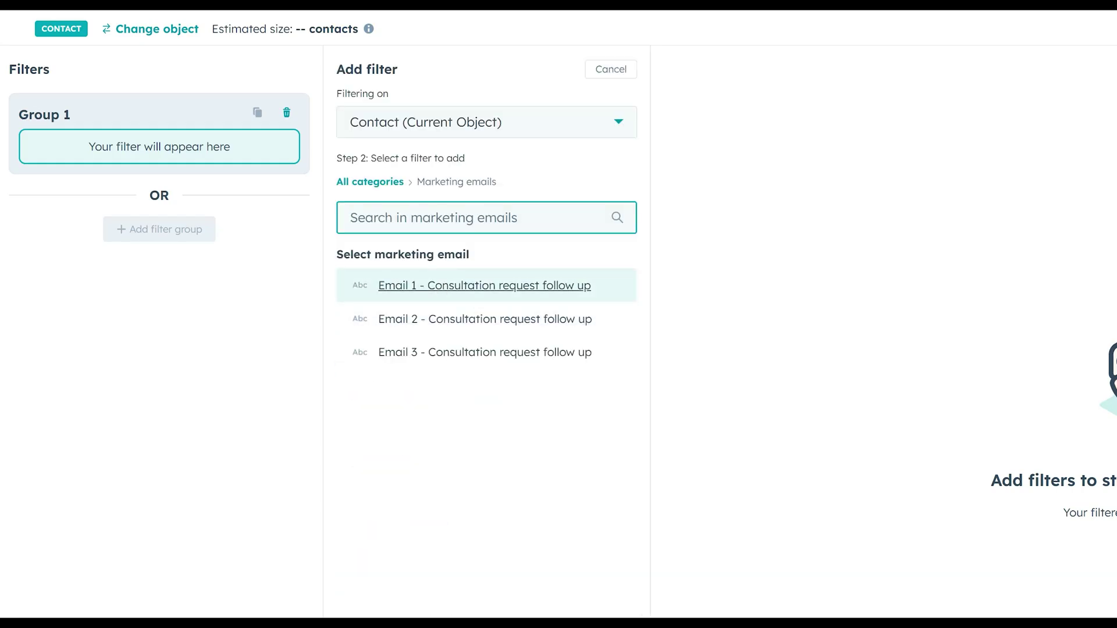
left_click(471, 286)
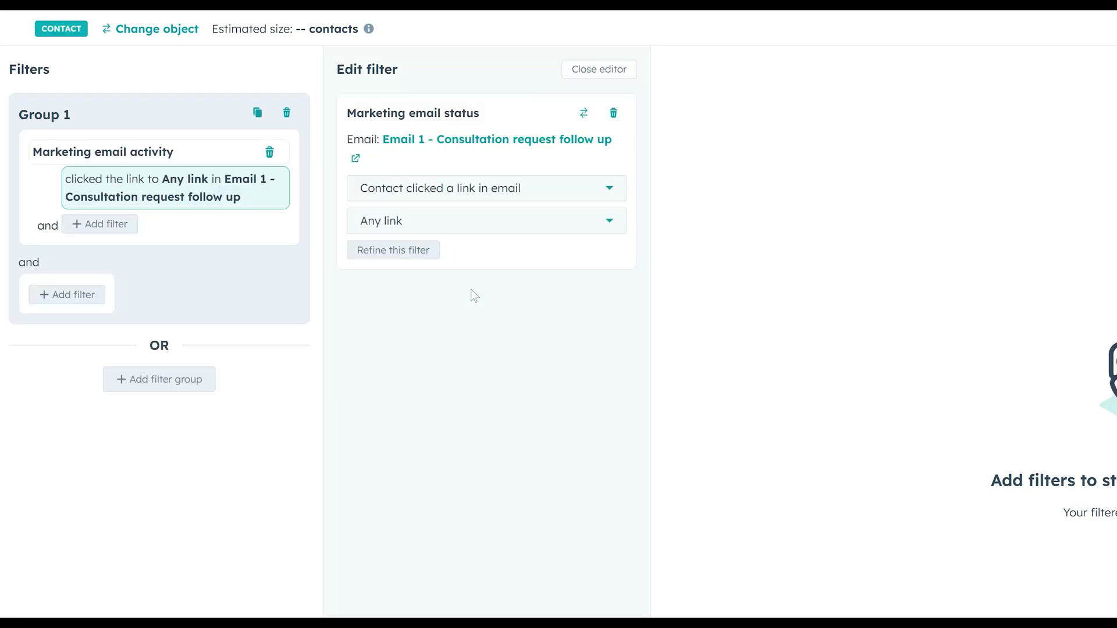
Review the email activity conditions, keeping 'clicked any link'
left_click(506, 189)
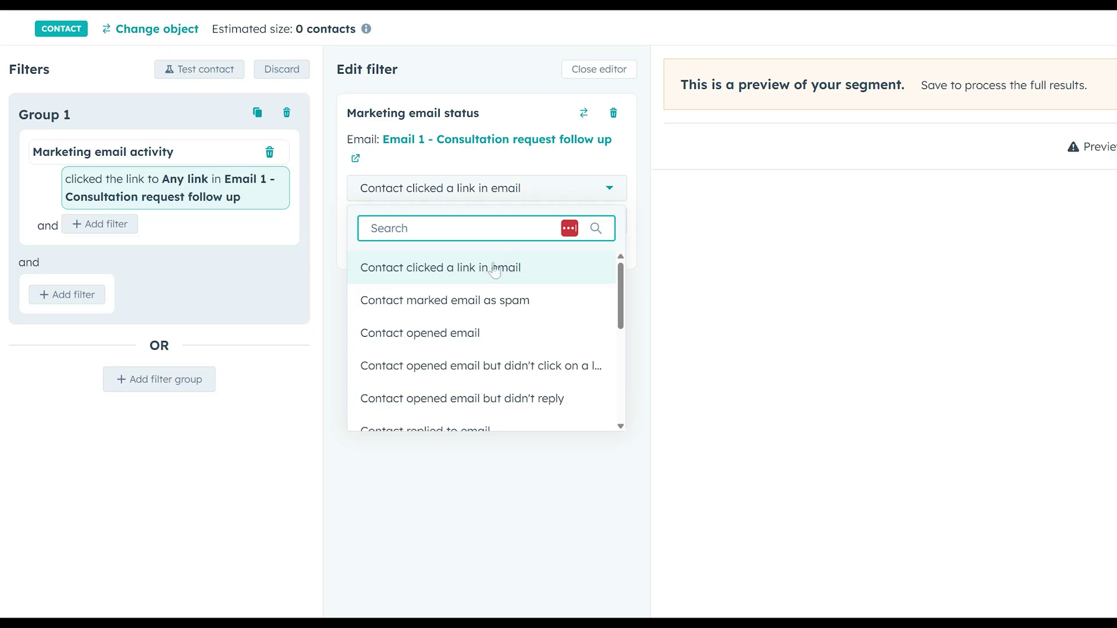
scroll(494, 279, "down", 2)
scroll(478, 306, "up", 1)
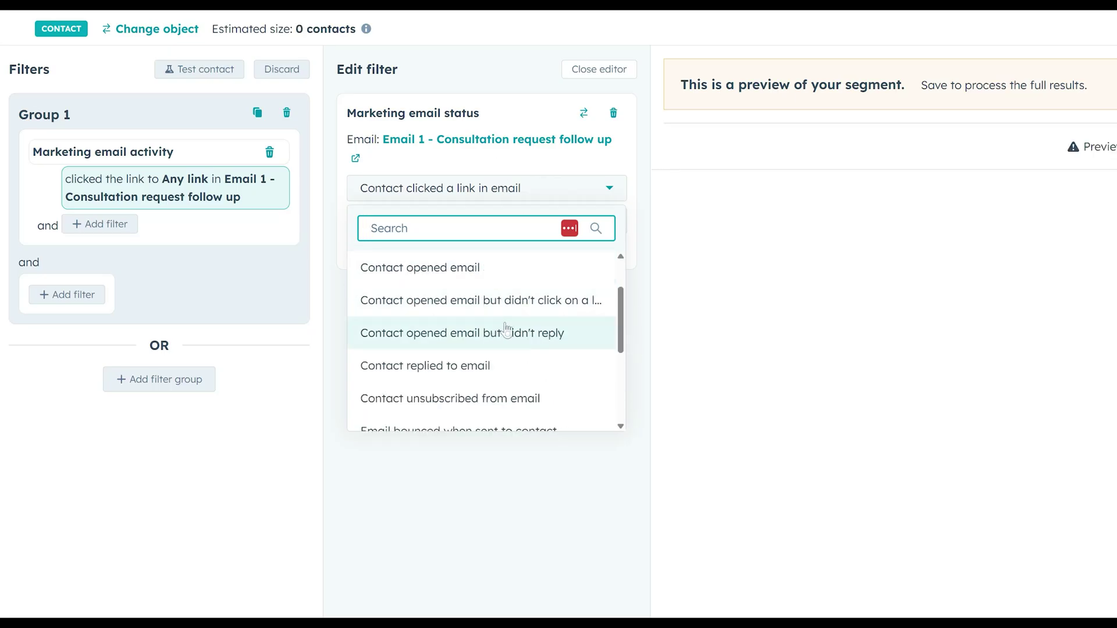
scroll(495, 331, "down", 1)
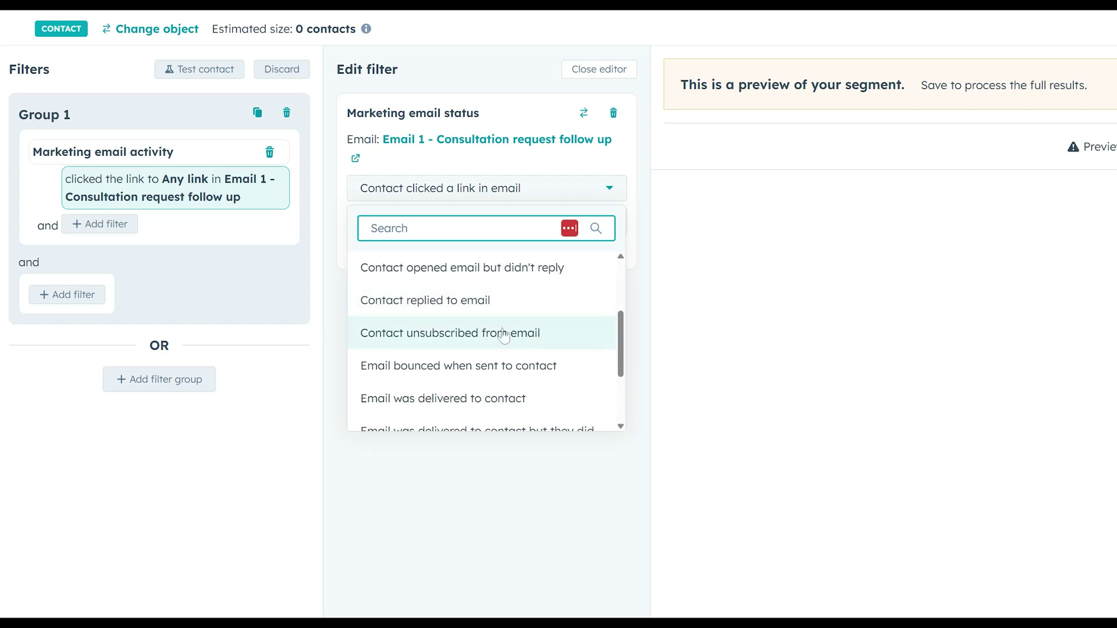
scroll(505, 329, "down", 2)
scroll(568, 348, "down", 1)
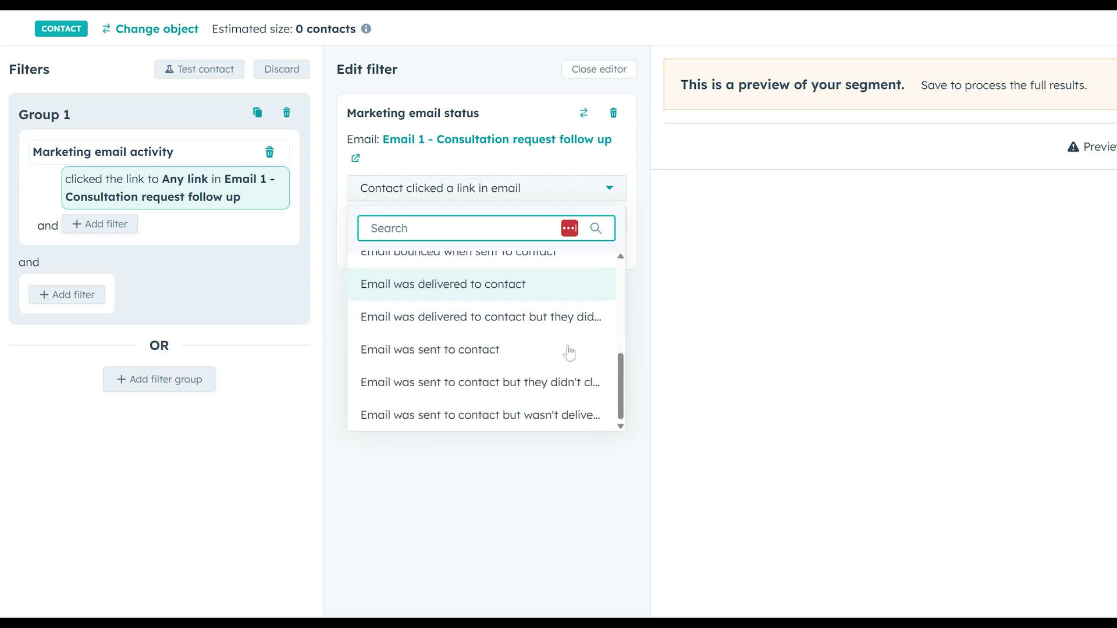
scroll(568, 349, "up", 5)
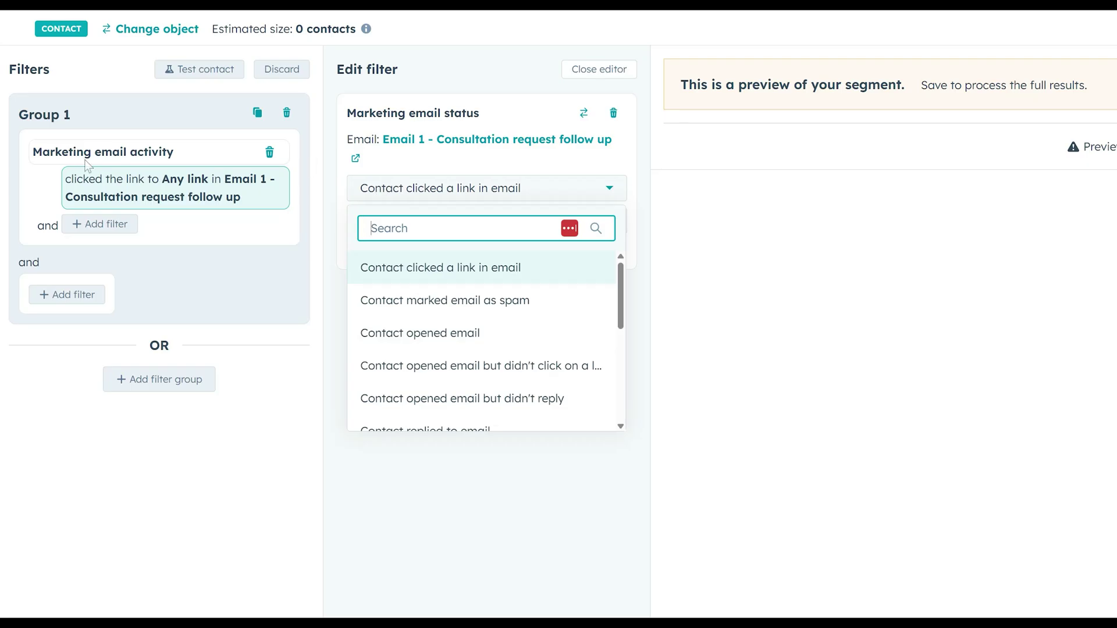
Delete Group 1 along with its email filter
left_click(287, 112)
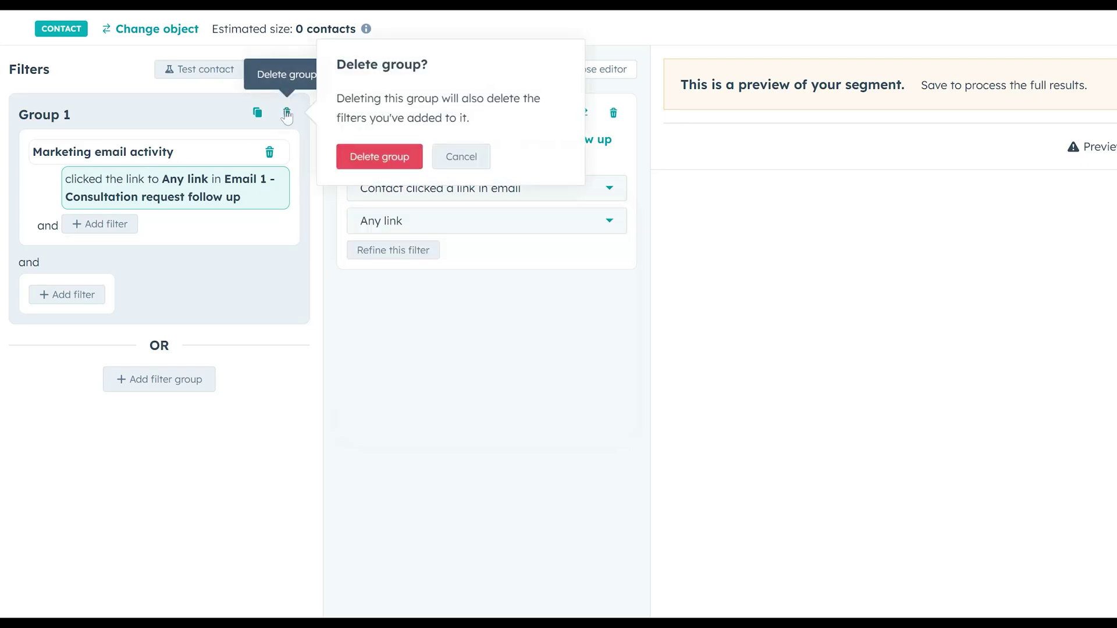
left_click(400, 162)
left_click(155, 149)
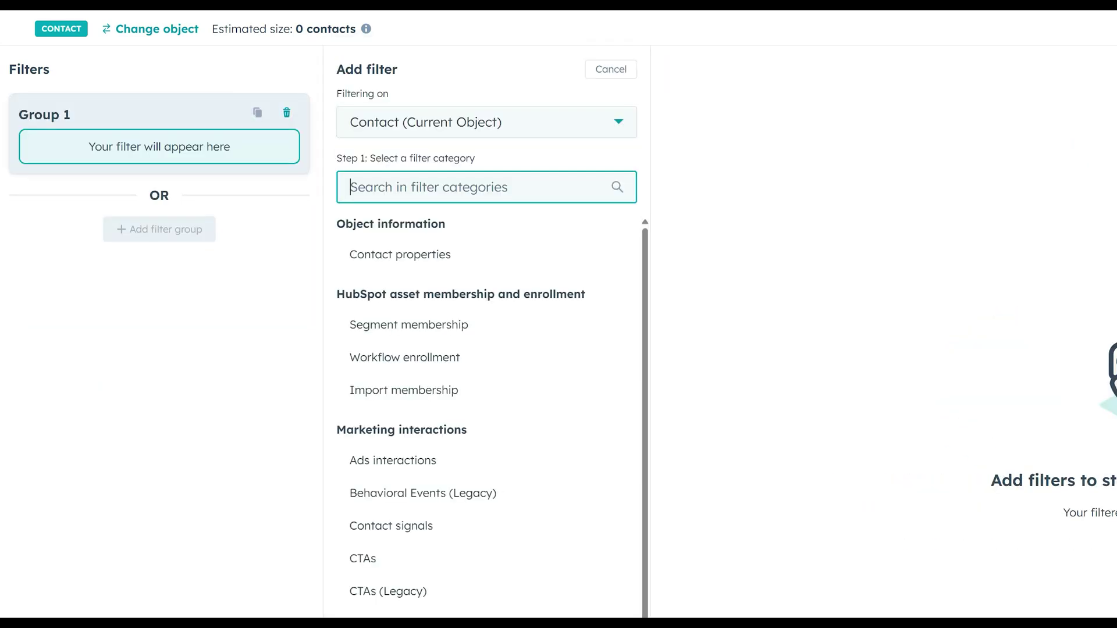
Try a Consultation request form-submission filter, then discard it and start over
scroll(494, 354, "down", 2)
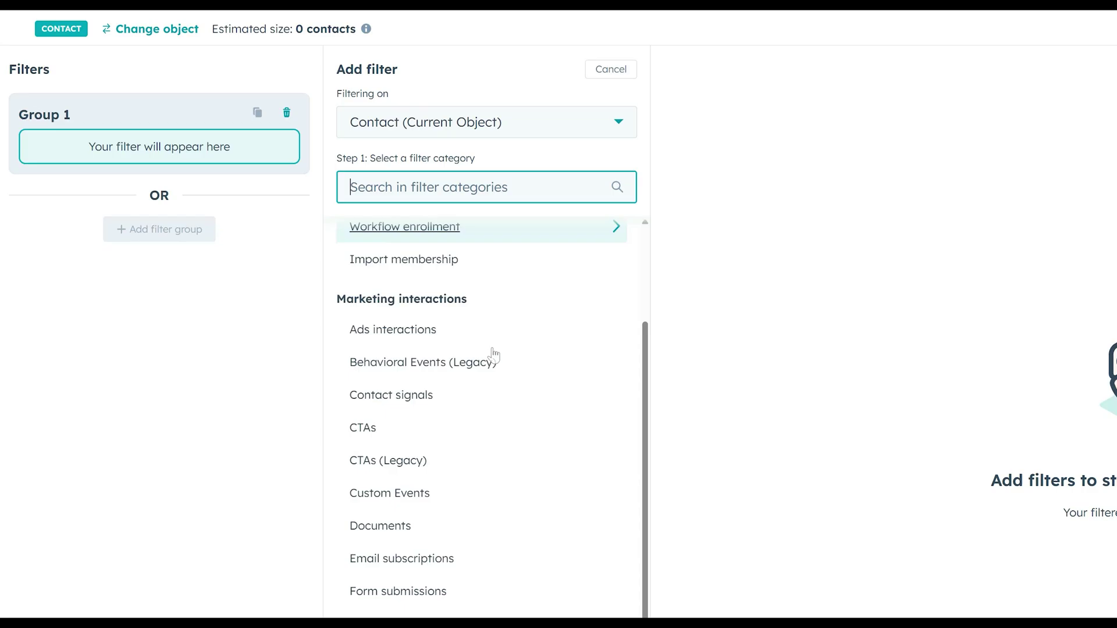
left_click(464, 600)
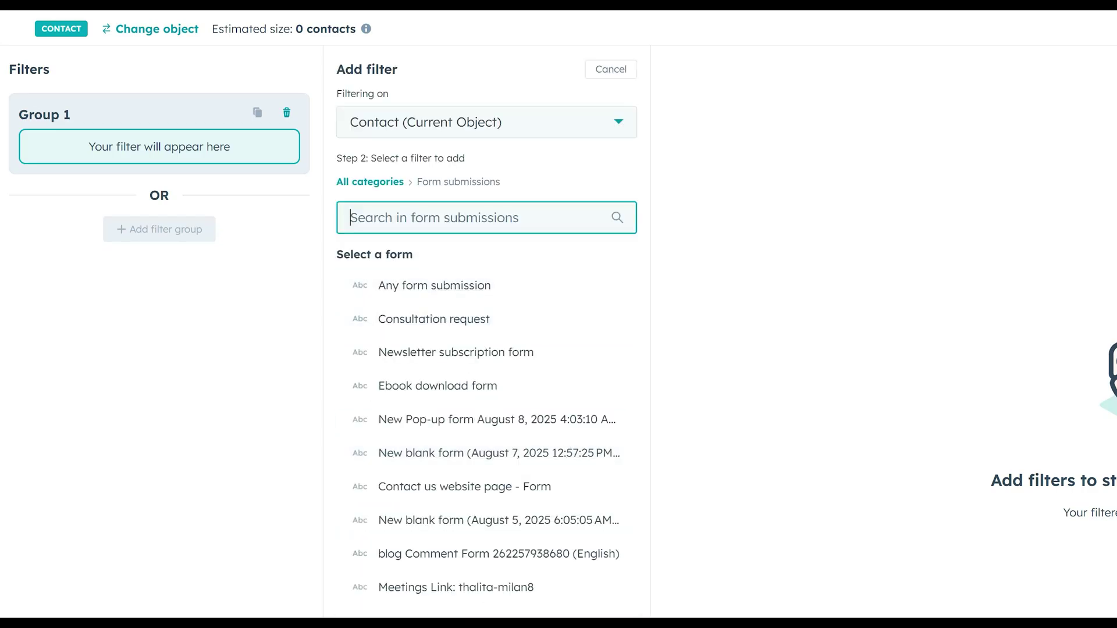
left_click(459, 320)
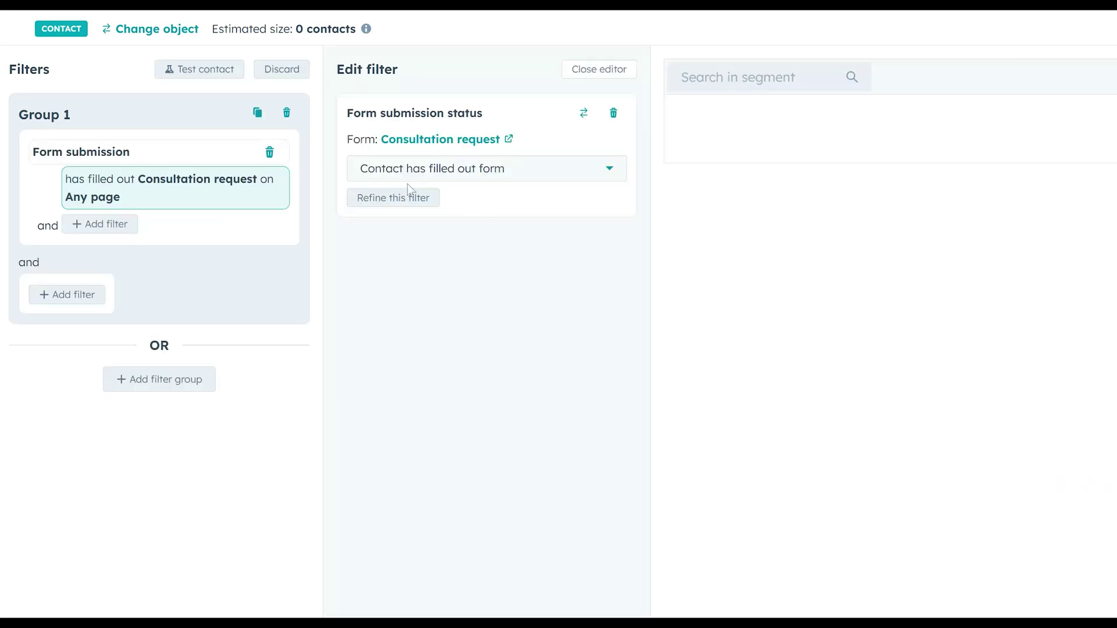
left_click(487, 183)
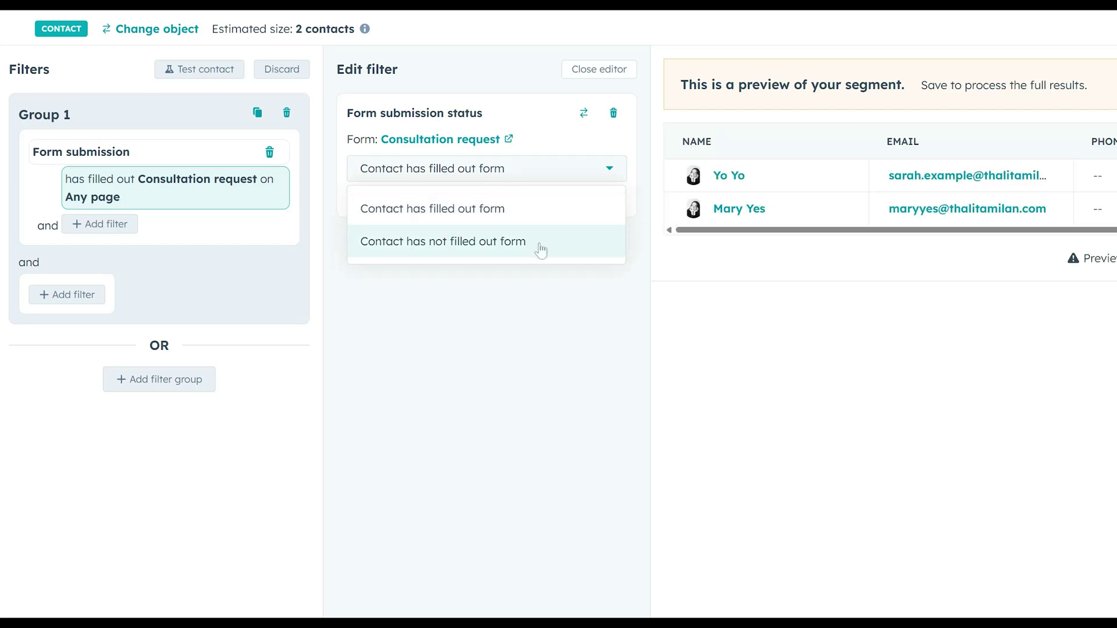
left_click(282, 70)
left_click(201, 146)
Add a Page views filter to Group 1, leaving the URL blank
scroll(483, 553, "down", 3)
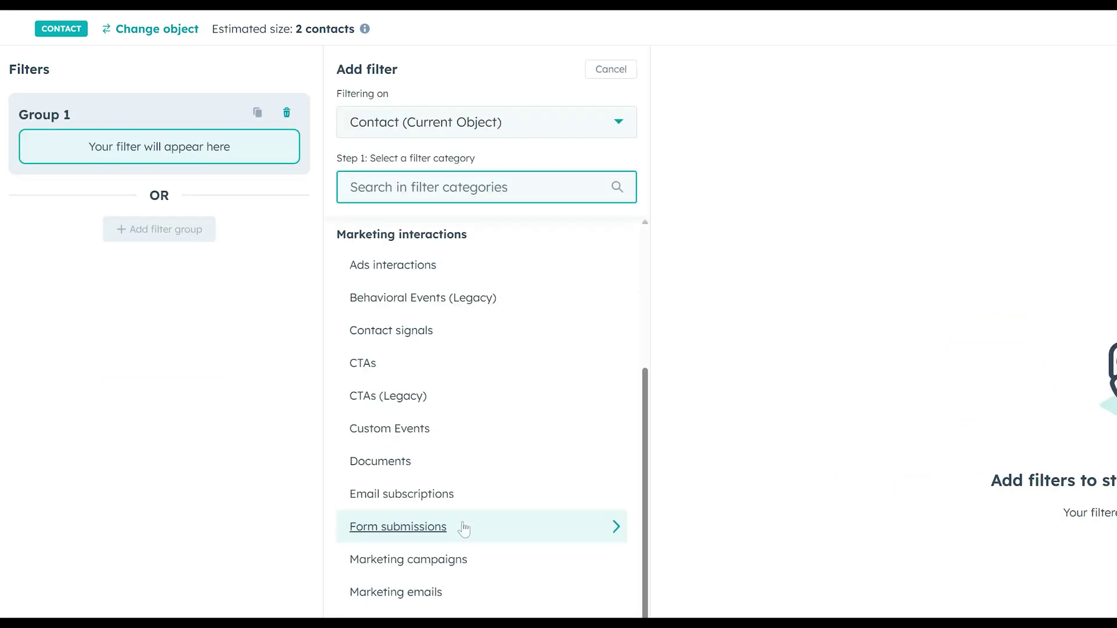
left_click(312, 572)
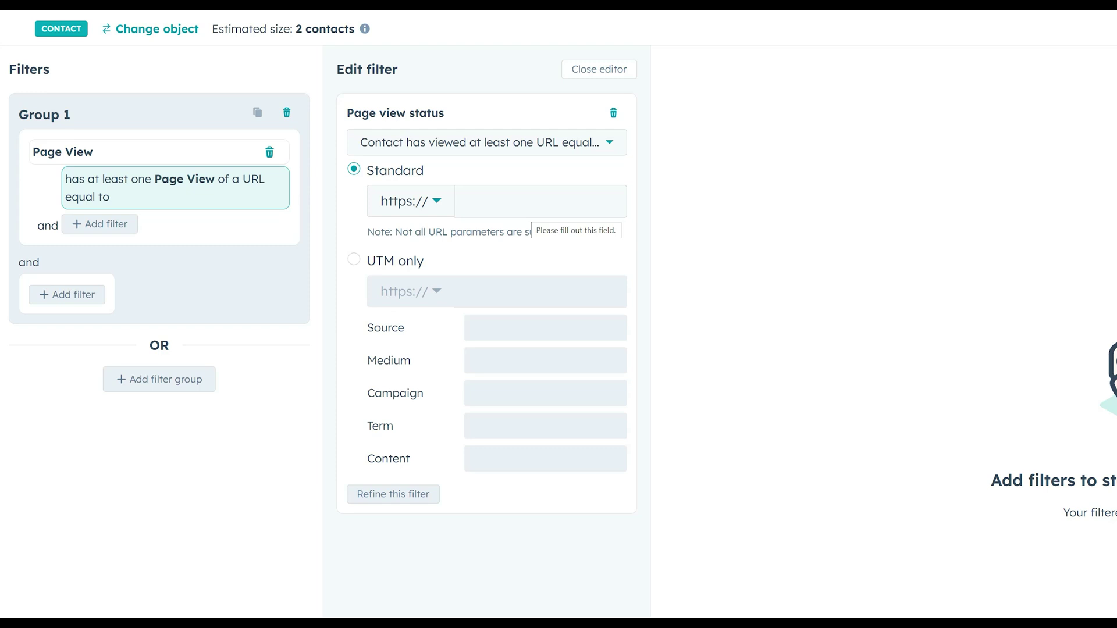
Delete the Page View group, browse filter categories, then go back to All segments
left_click(287, 112)
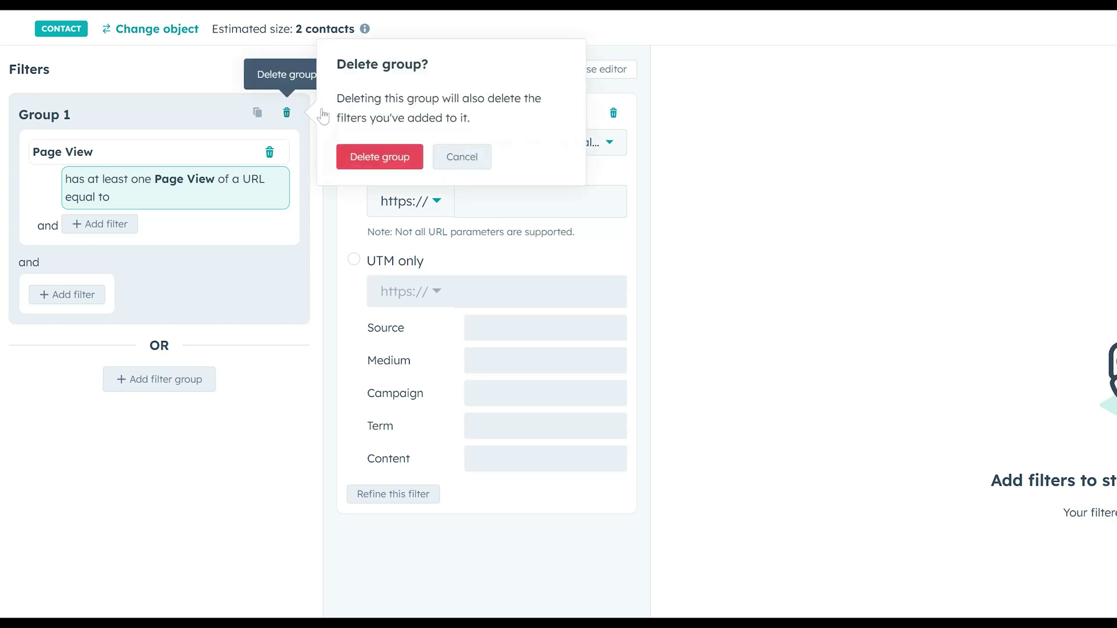
left_click(380, 156)
left_click(163, 146)
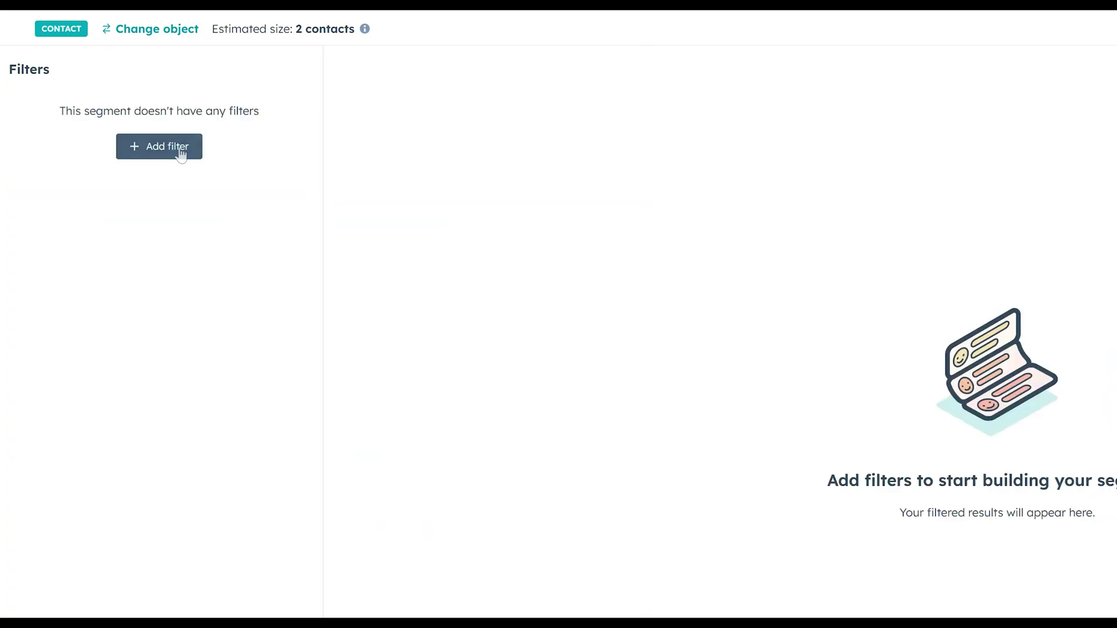
left_click(181, 146)
scroll(478, 232, "down", 3)
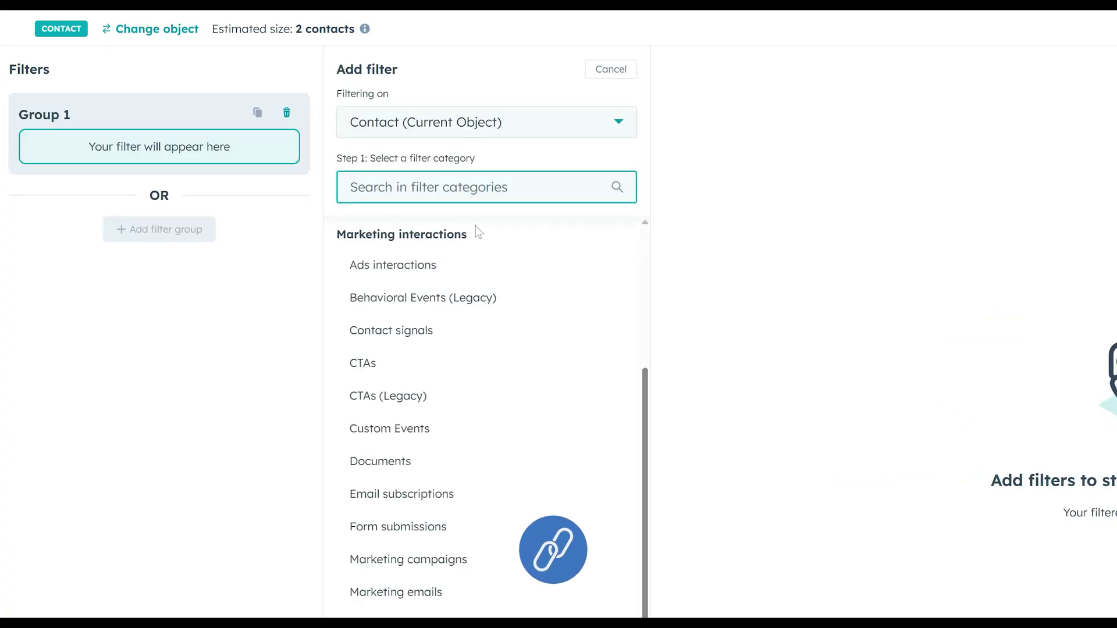
scroll(502, 409, "up", 3)
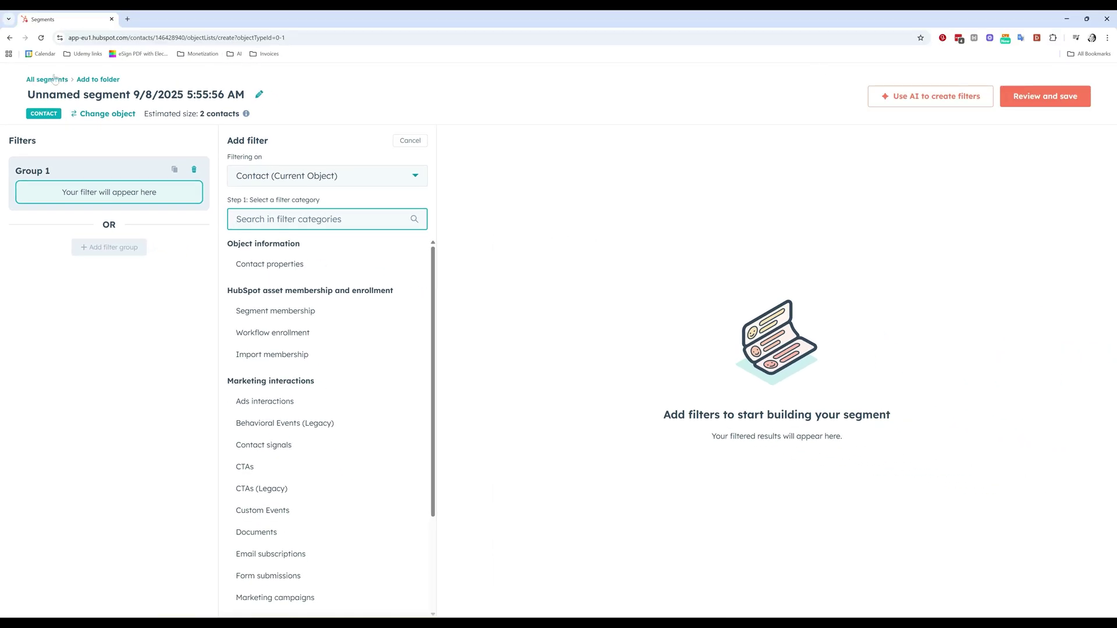
left_click(54, 79)
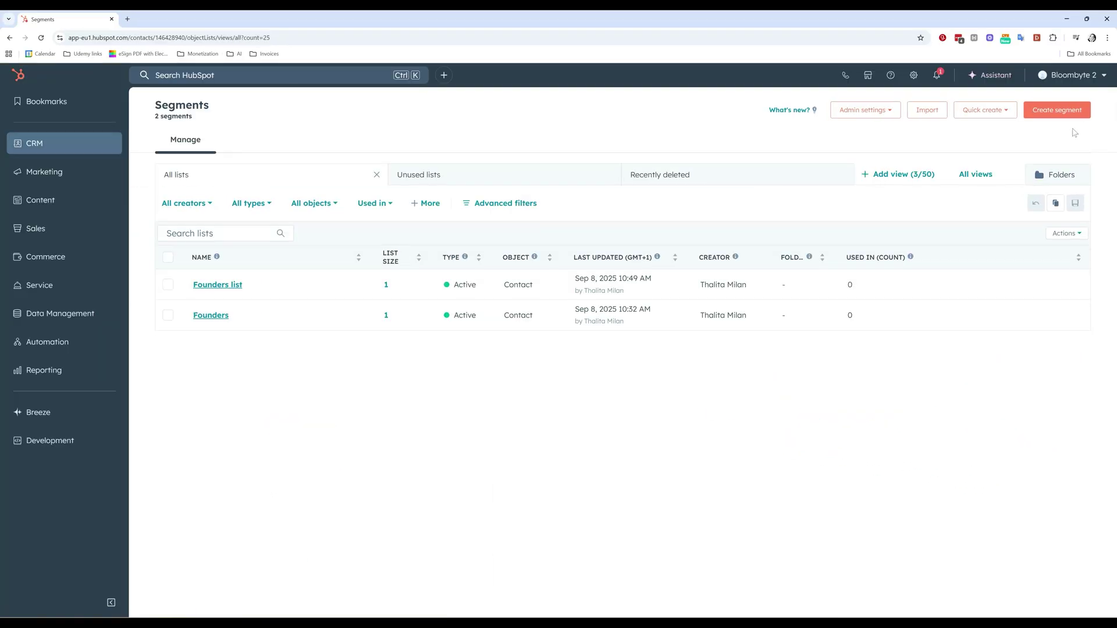
Create a Companies-based segment and list Company properties for its first filter
left_click(1068, 111)
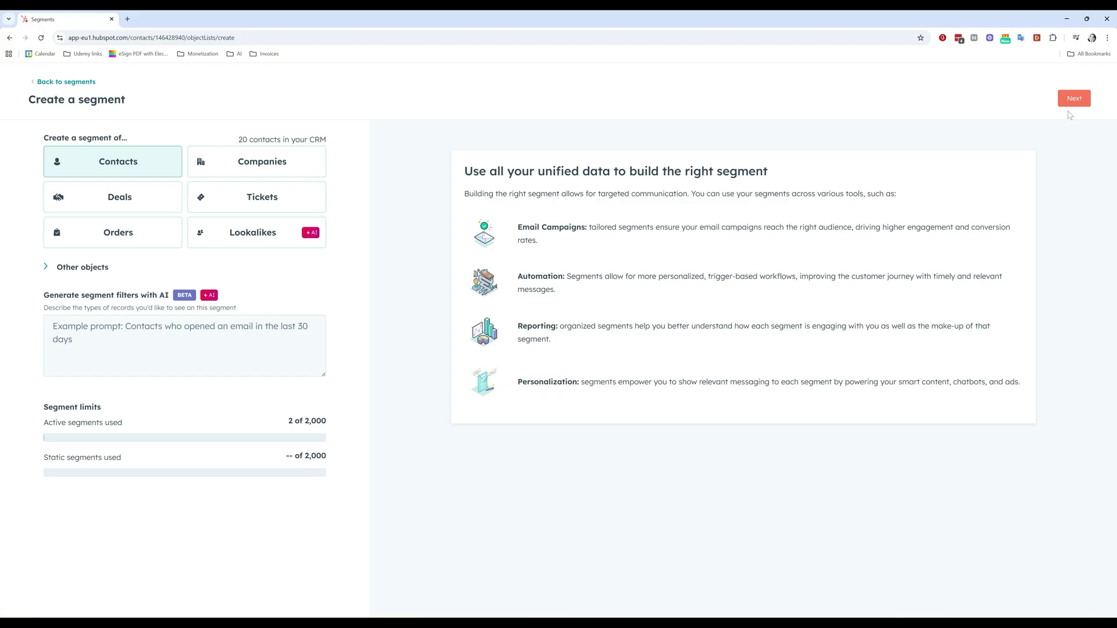
left_click(277, 169)
left_click(1072, 97)
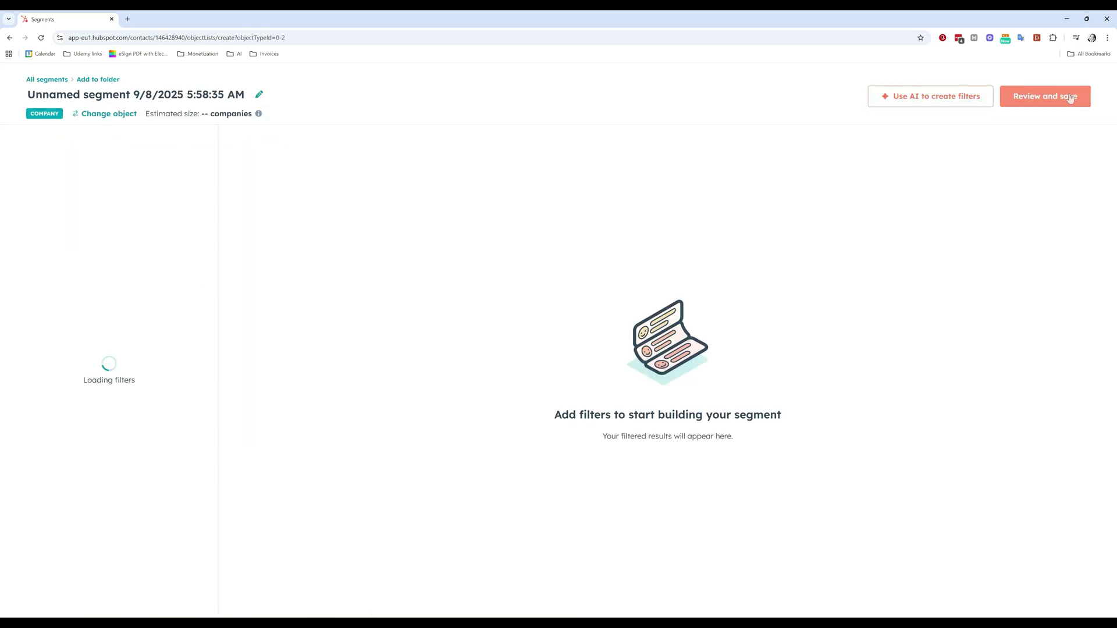
left_click(117, 192)
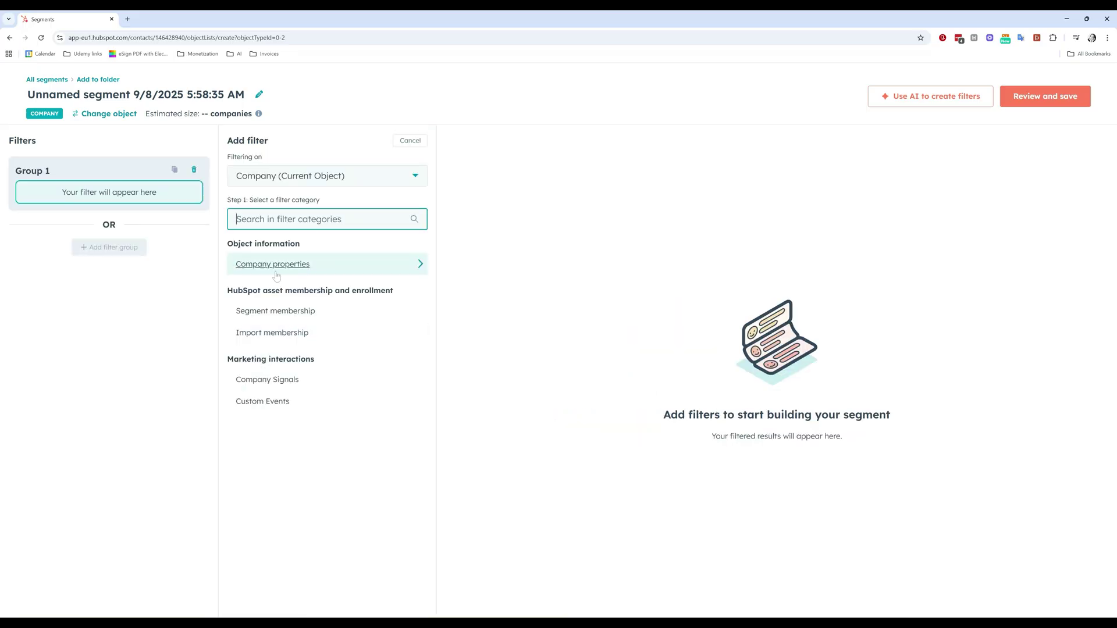
left_click(384, 258)
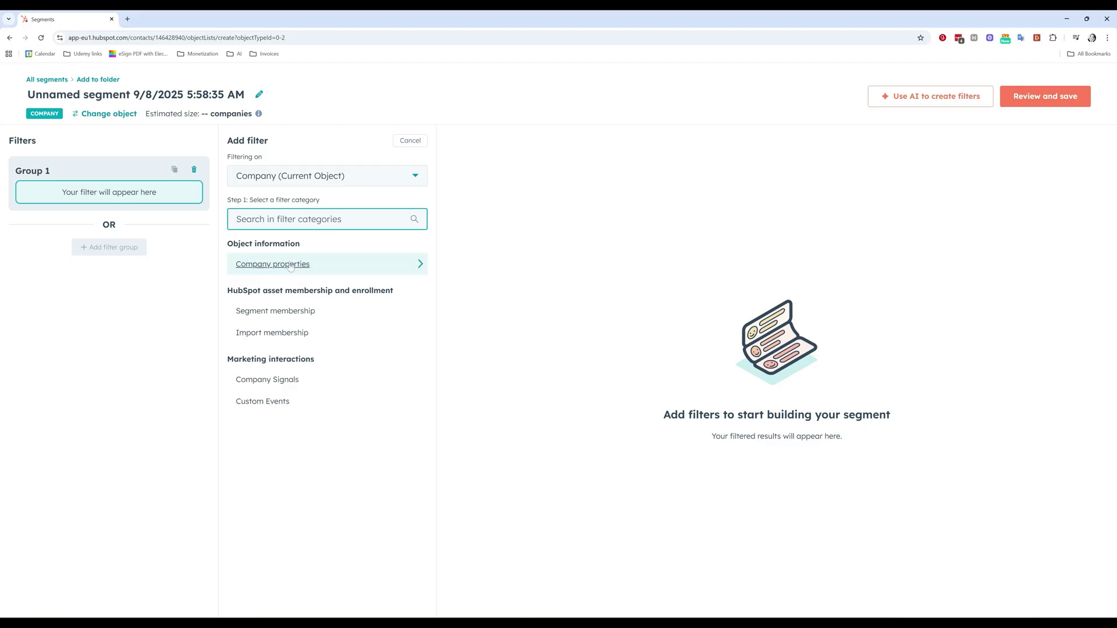